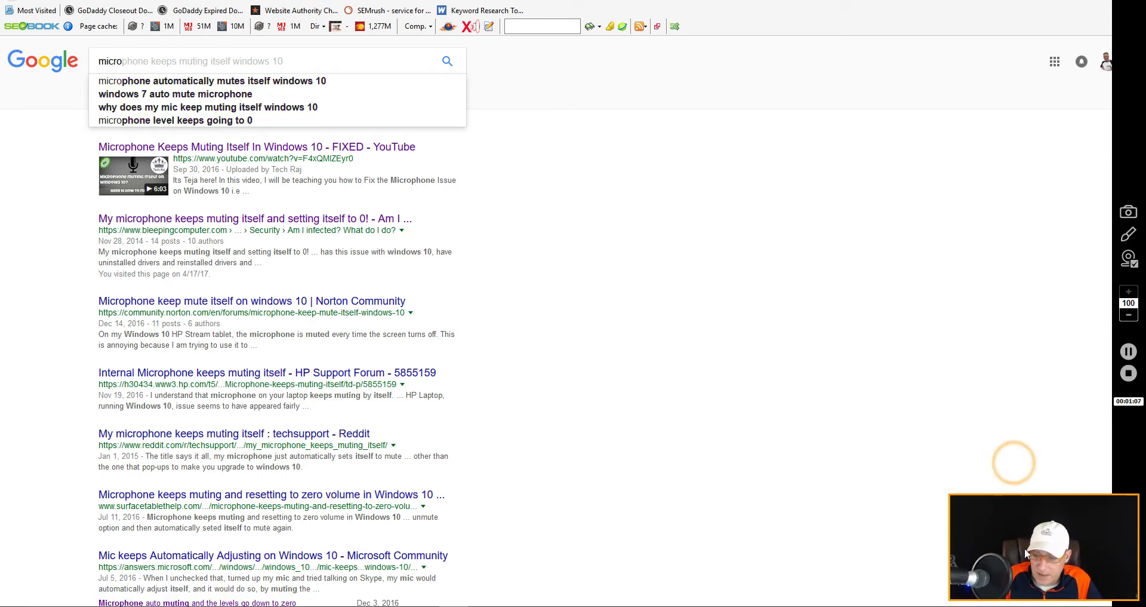
Step: Scroll through the Google results for 'microphone keeps muting itself windows 10'
drag(1039, 549, 1010, 432)
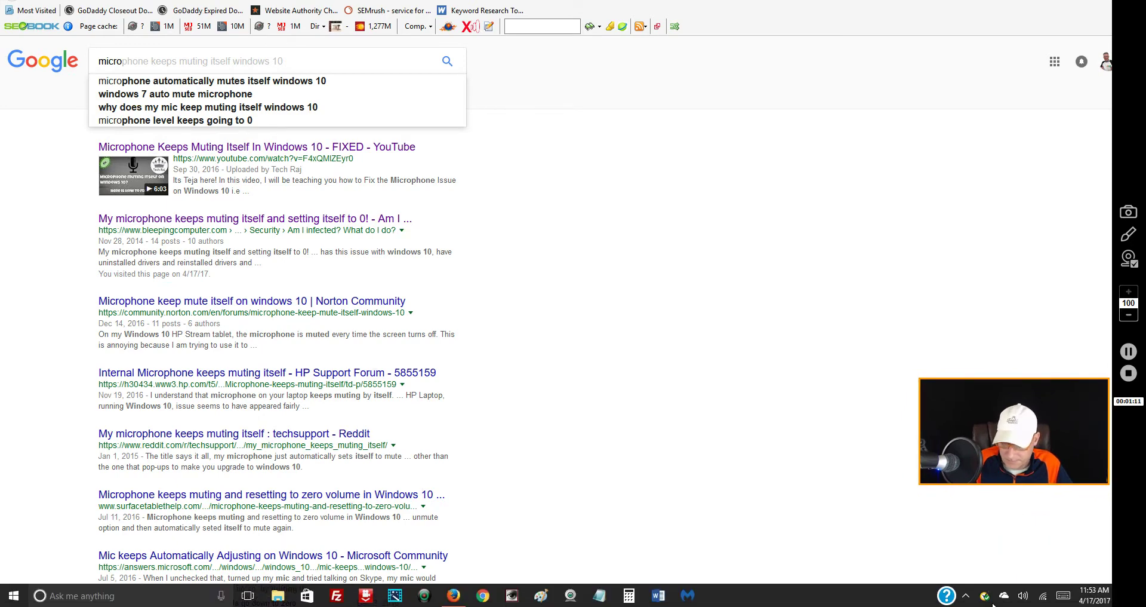
right_click(1024, 596)
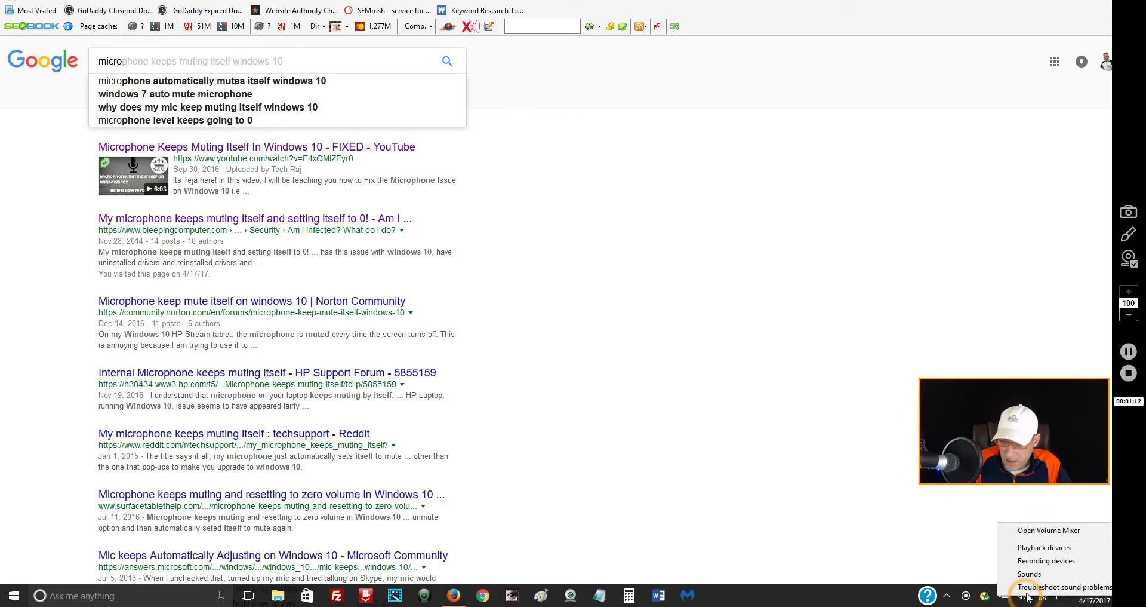
click(1039, 560)
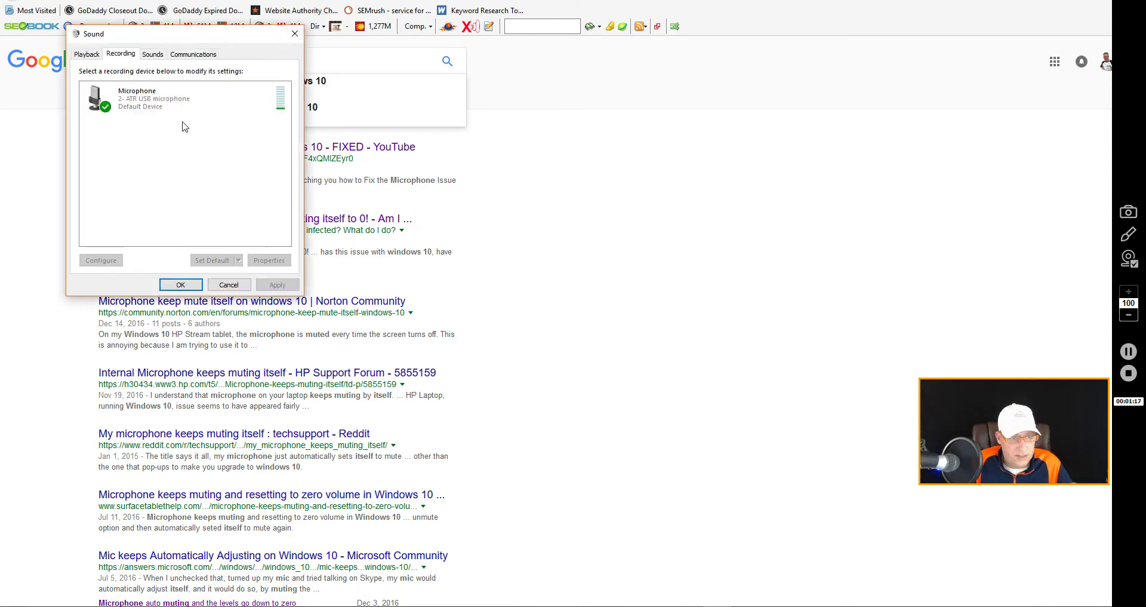
click(176, 108)
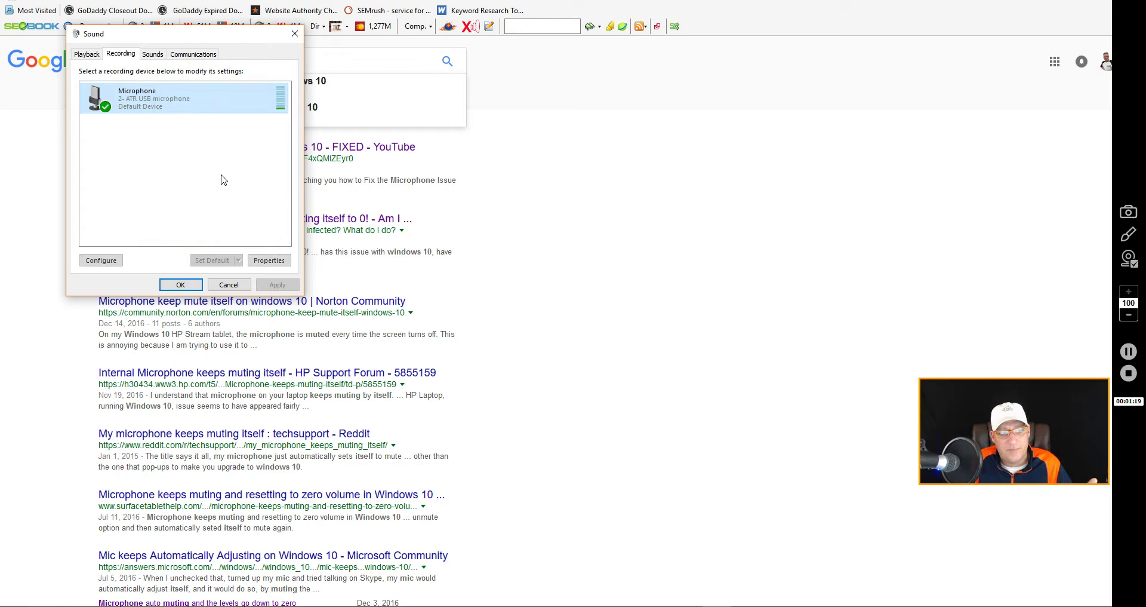
click(268, 261)
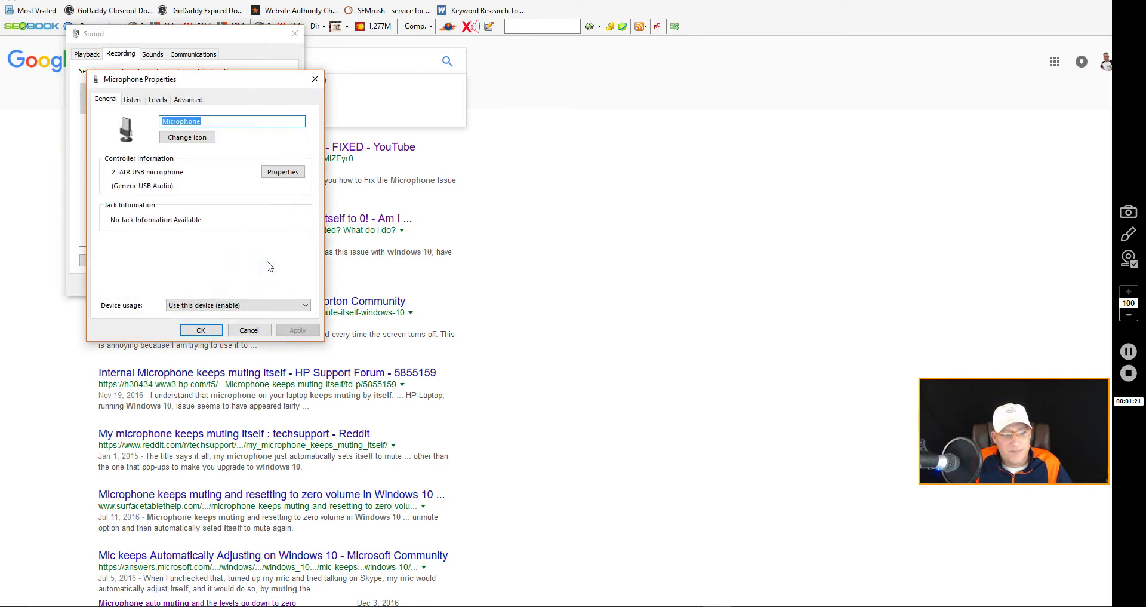
click(160, 101)
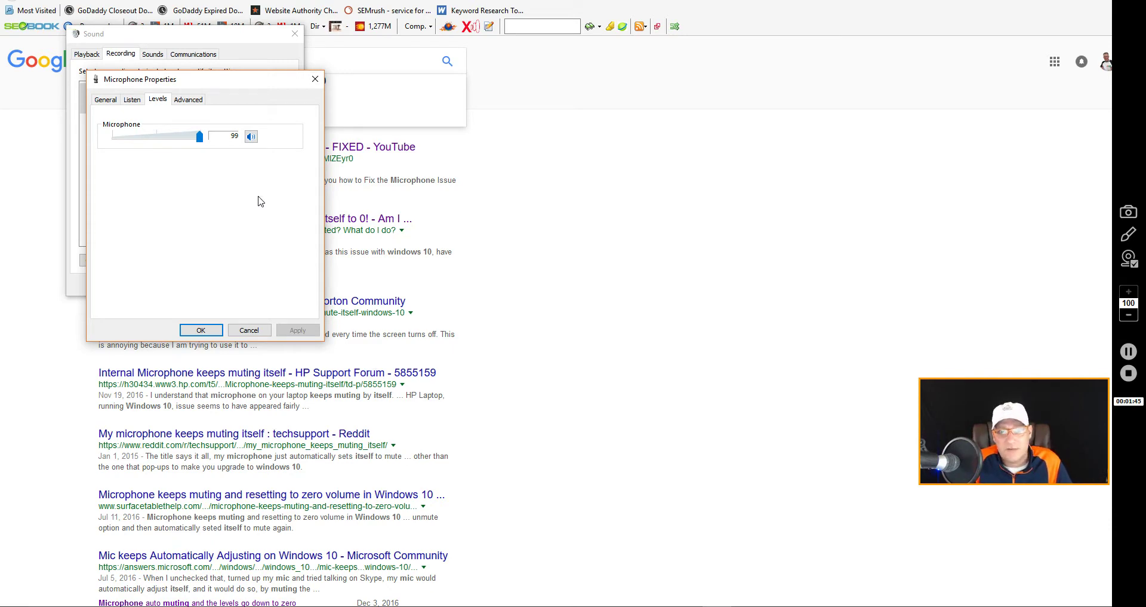
click(203, 330)
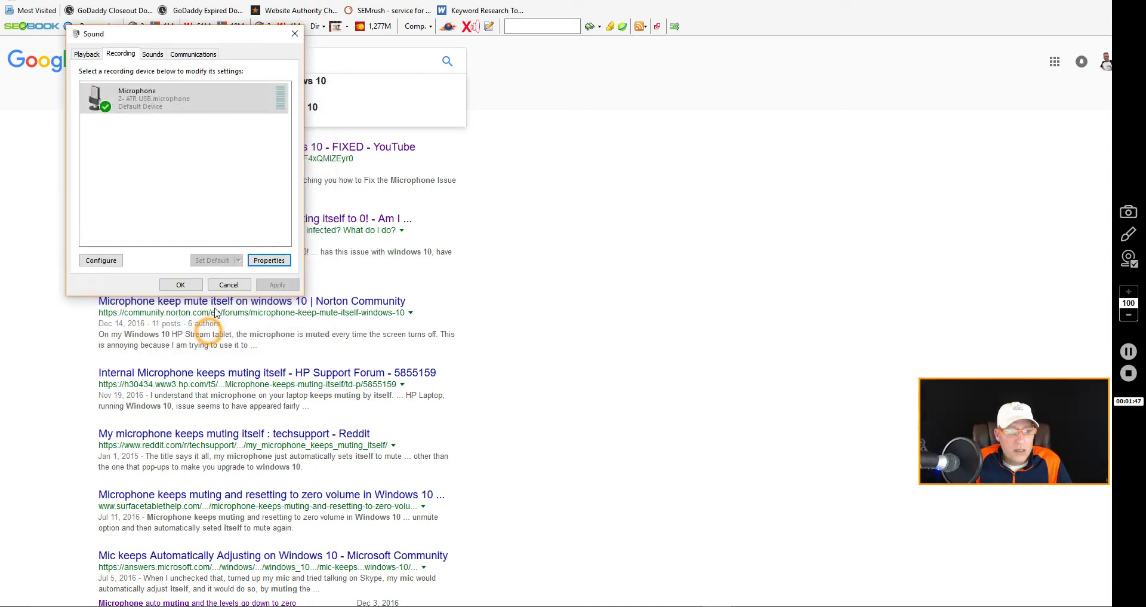
click(192, 285)
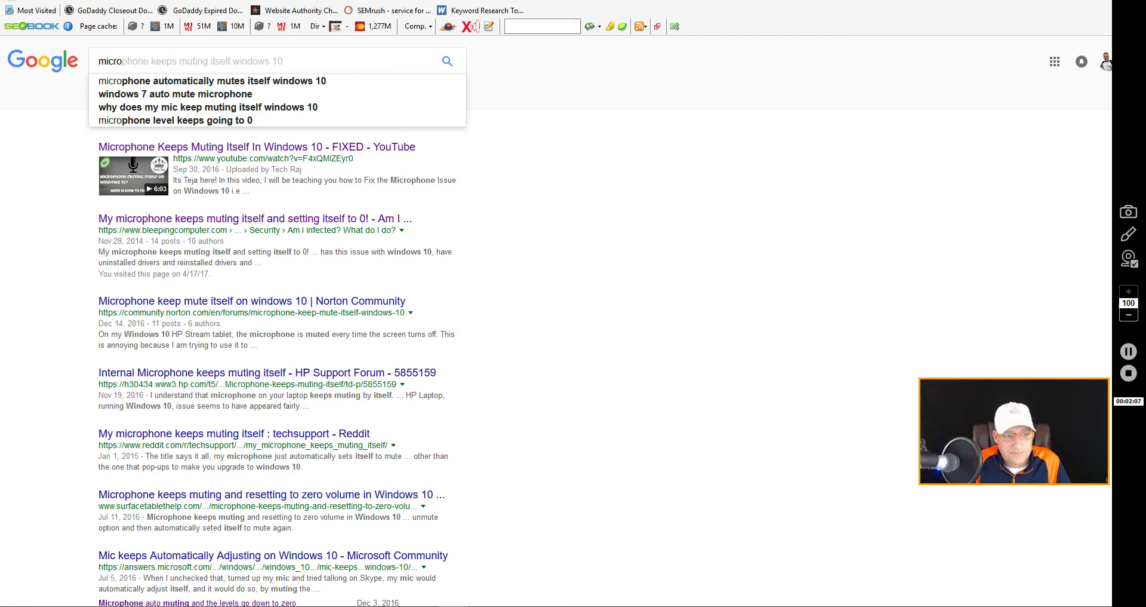
key(ctrl+t)
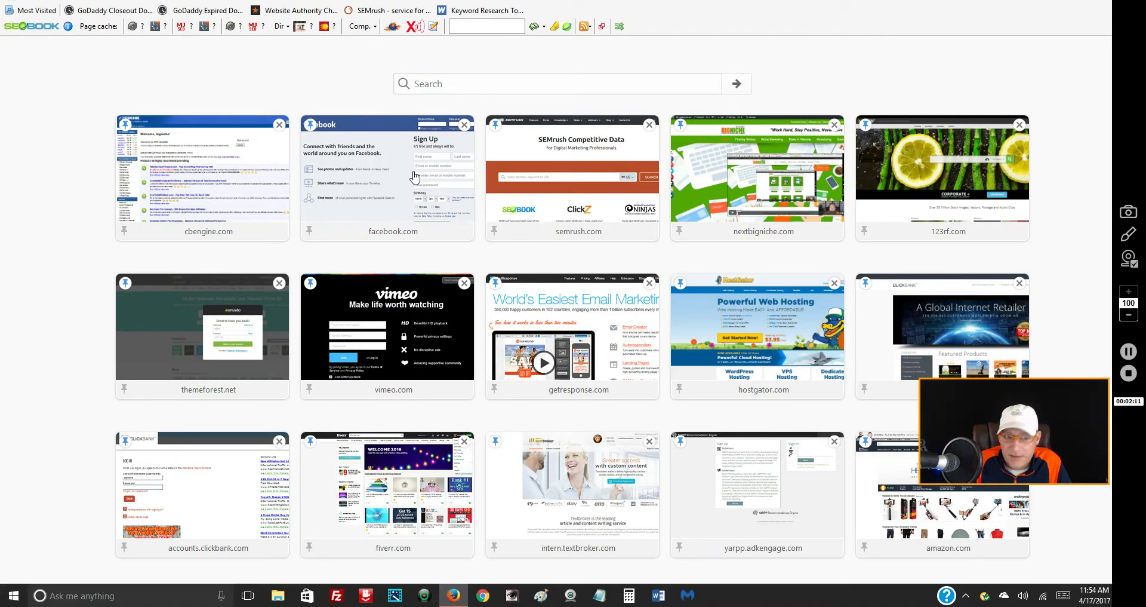
key(ctrl+w)
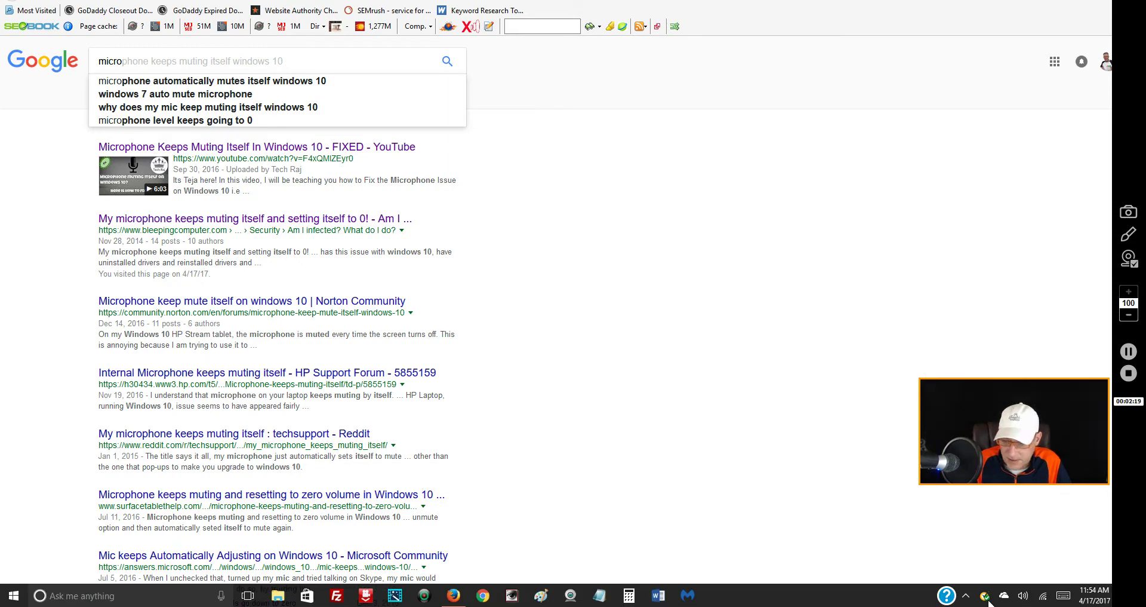
right_click(985, 595)
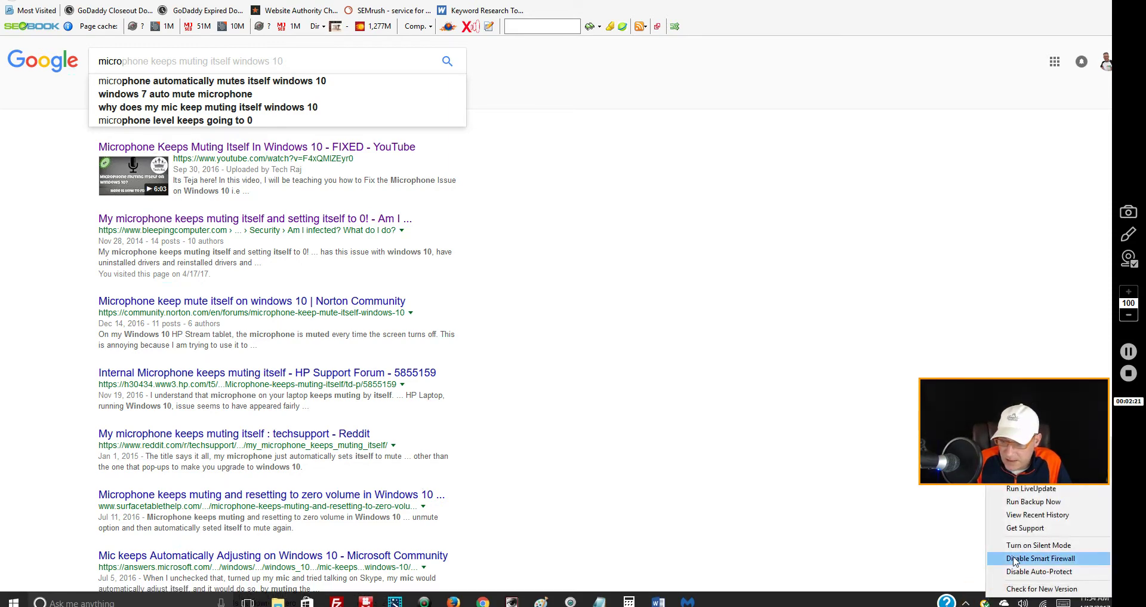
click(984, 596)
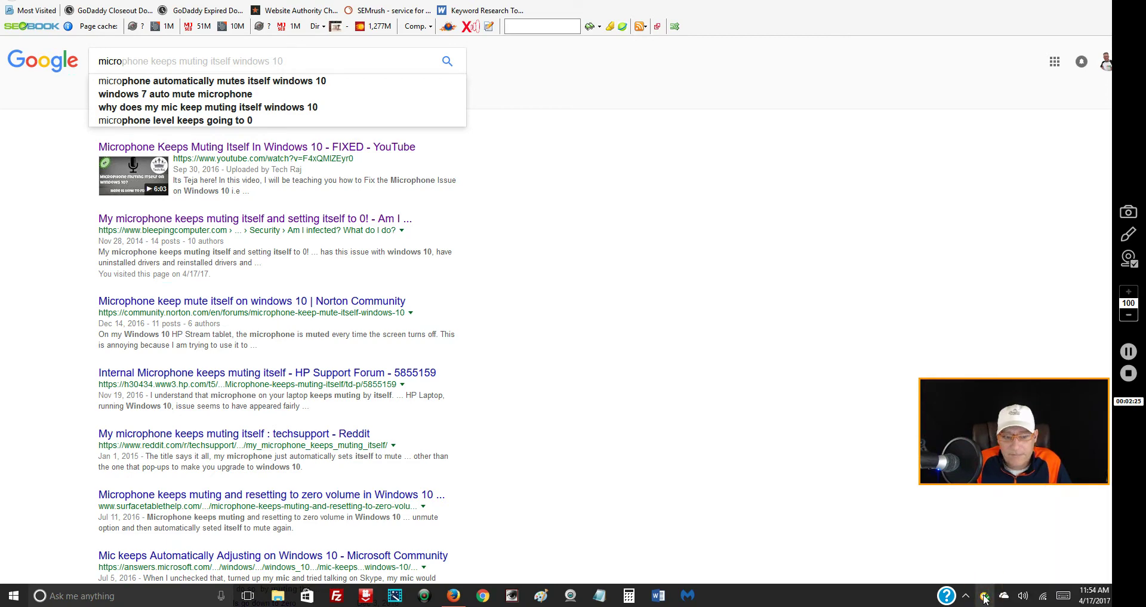
double_click(984, 596)
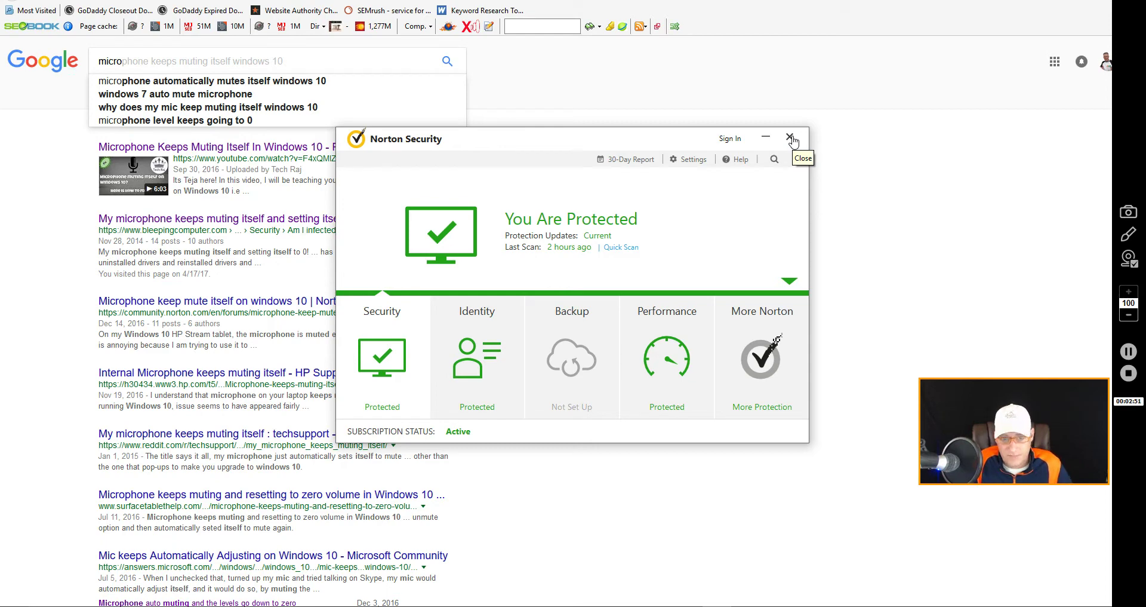
click(790, 138)
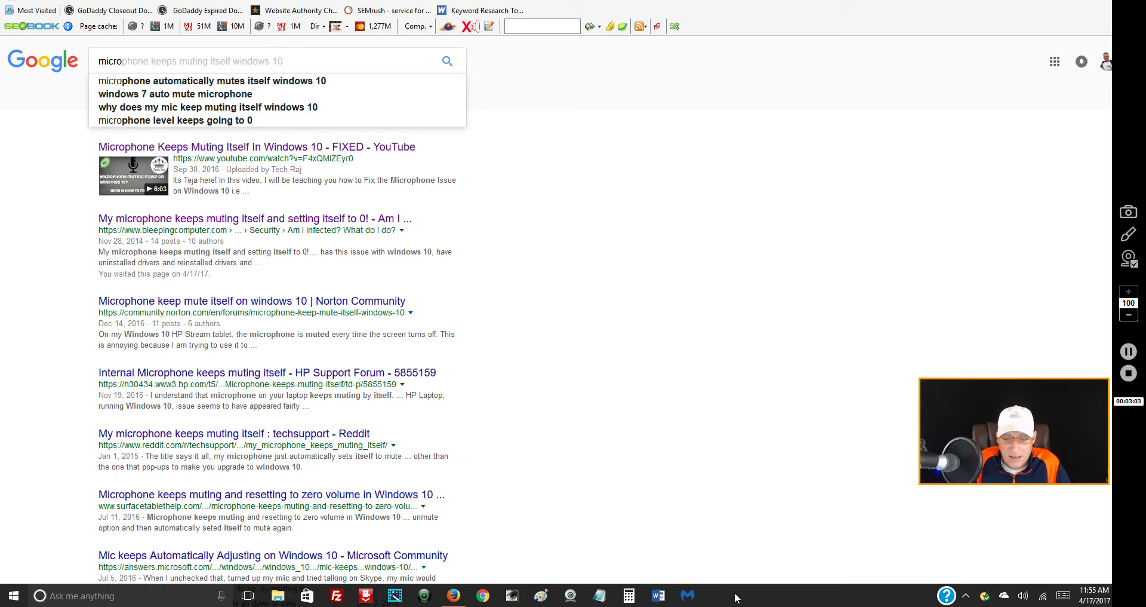
Step: In a new tab, search Google for 'malwarebytes' and open the official Malwarebytes site result
key(ctrl+t)
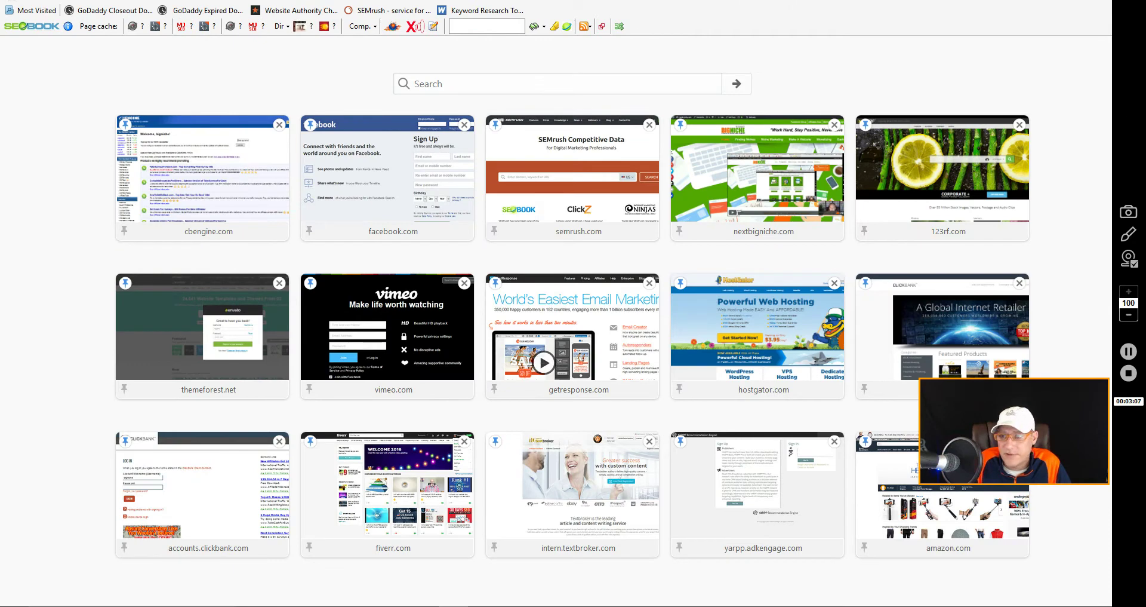
key(alt+Home)
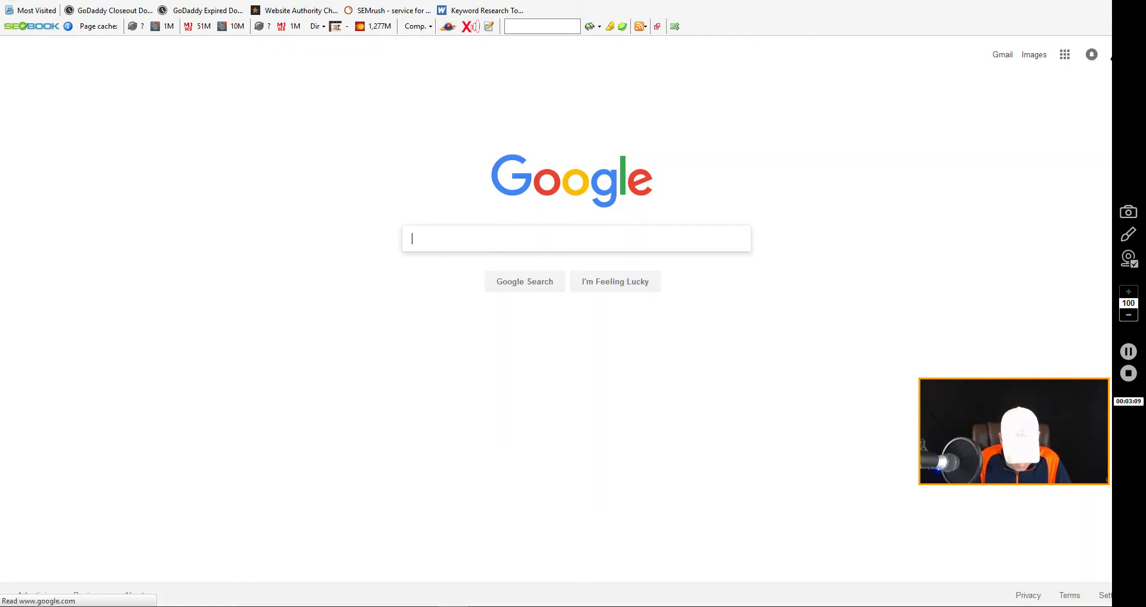
text(mal)
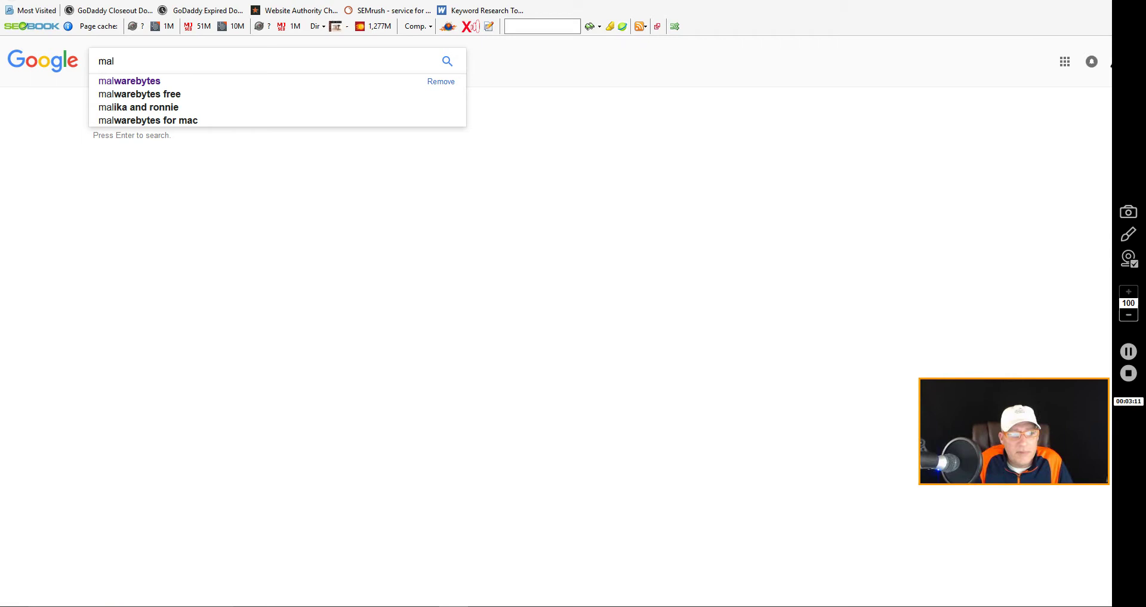
click(106, 83)
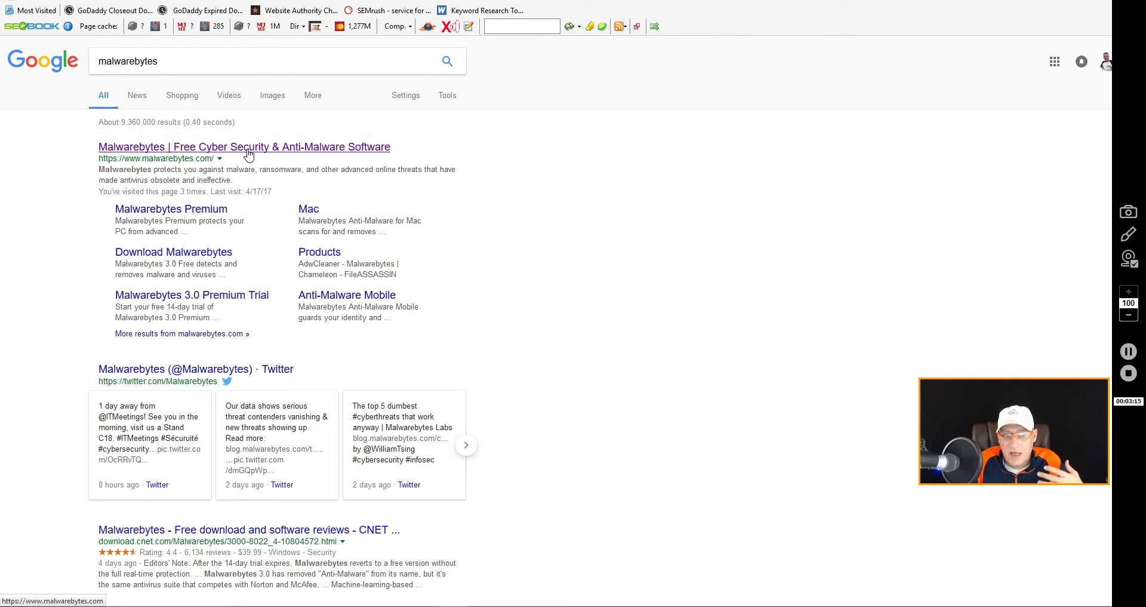
click(248, 155)
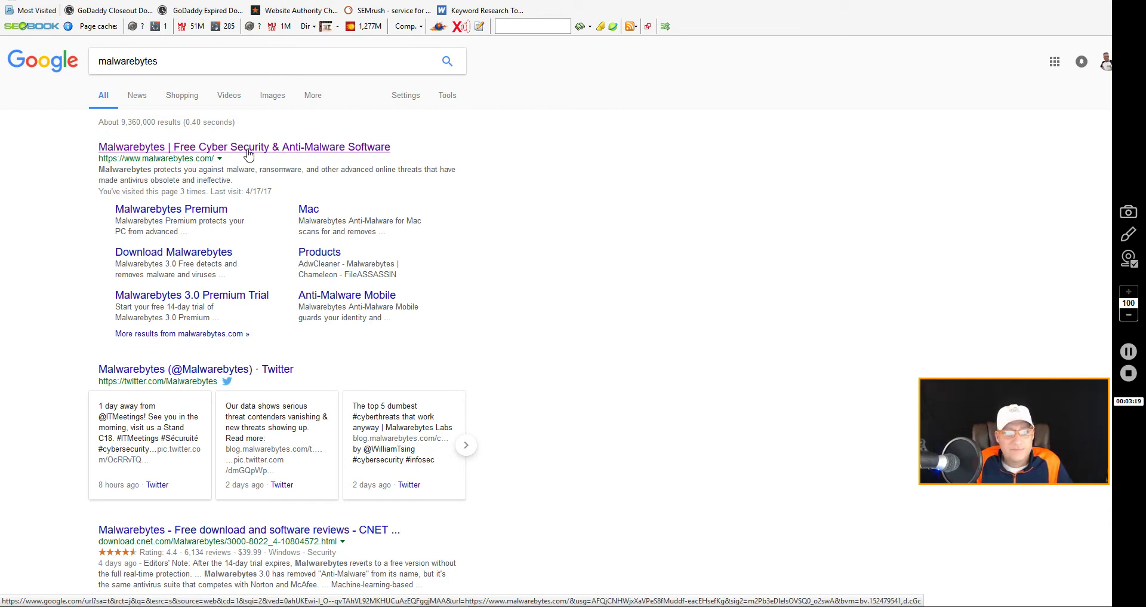
Step: Load malwarebytes.com and request the free Malwarebytes 3.0 download
click(249, 155)
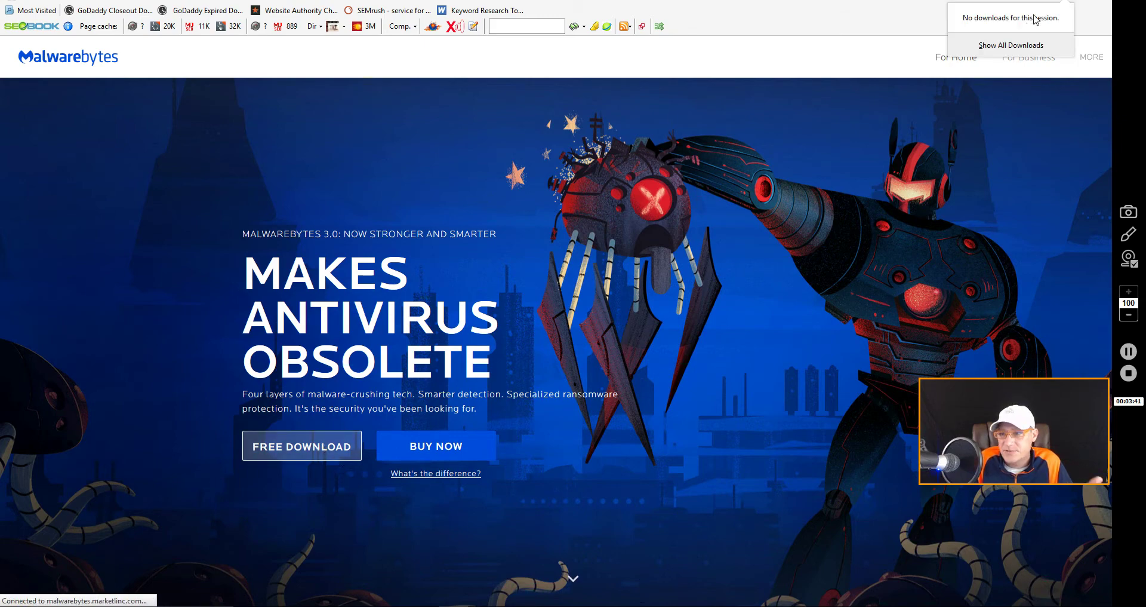
key(super+d)
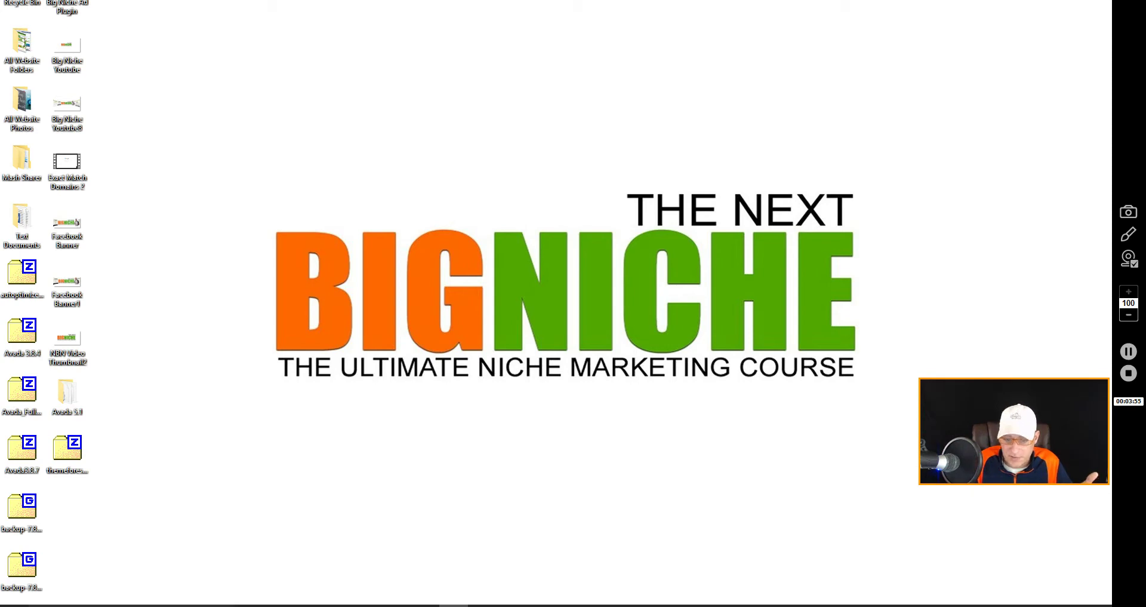
click(460, 597)
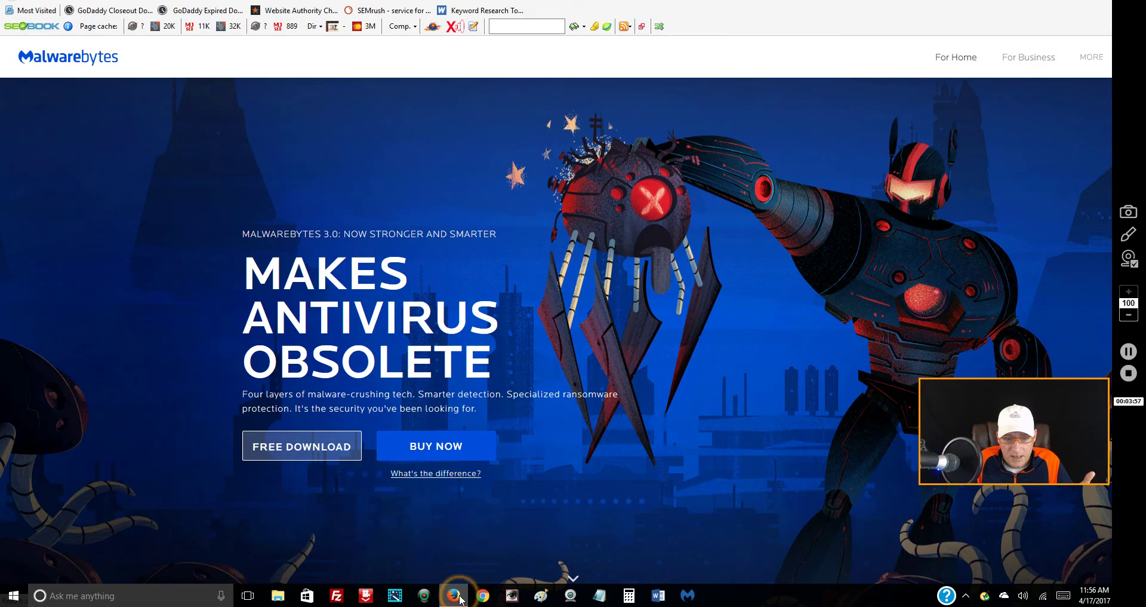
click(342, 453)
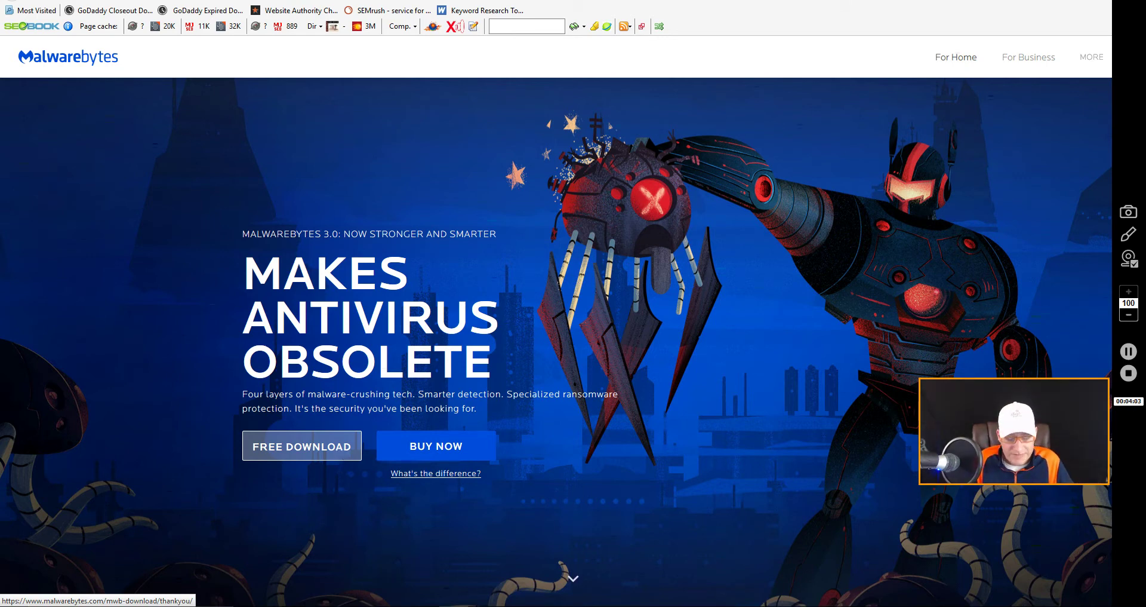
Step: Launch Photoshop 6.0 from the taskbar and stop the unresponsive browser script, with Don't ask me again ticked
click(454, 595)
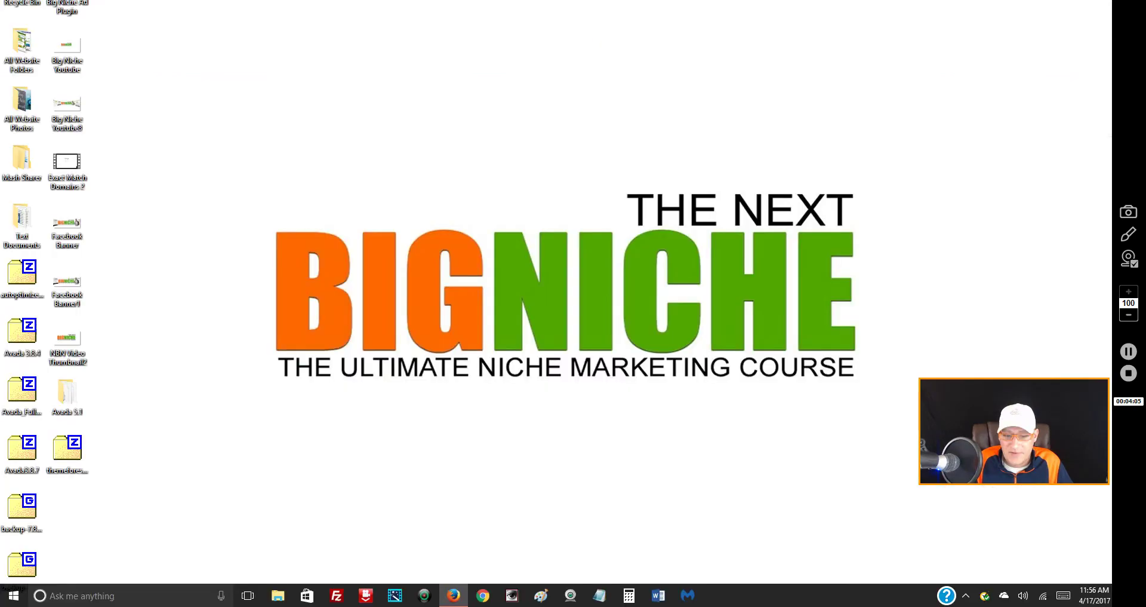
click(688, 596)
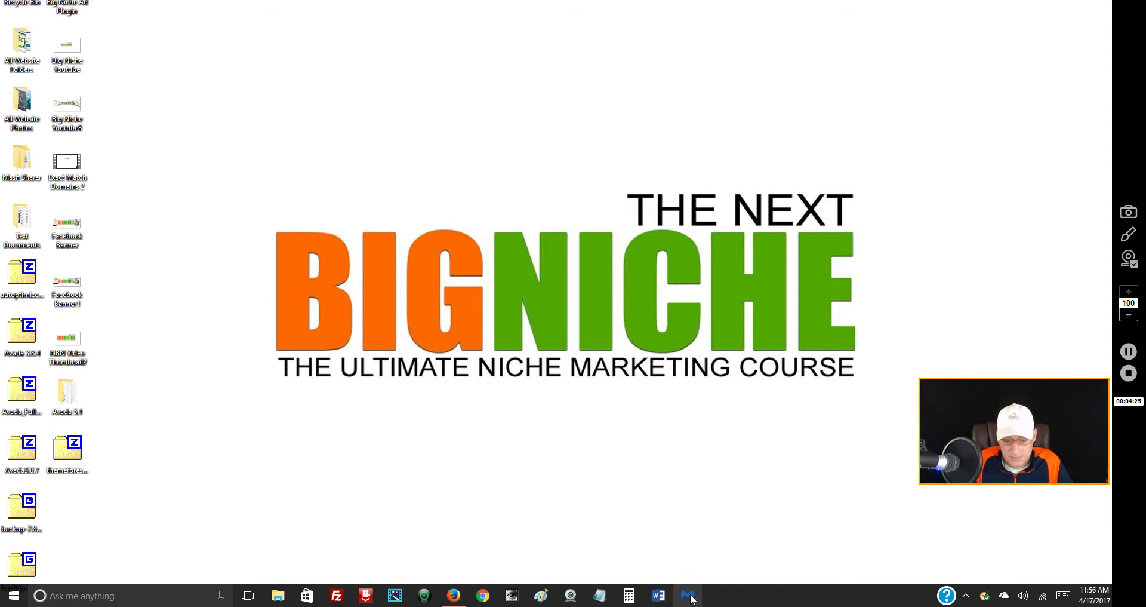
click(515, 595)
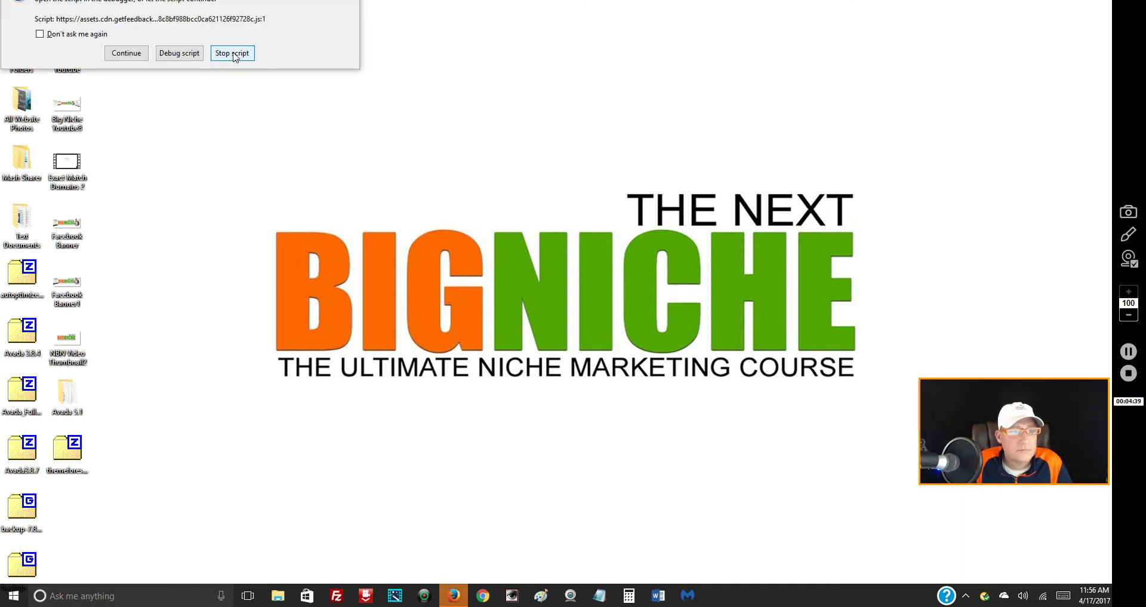
click(40, 34)
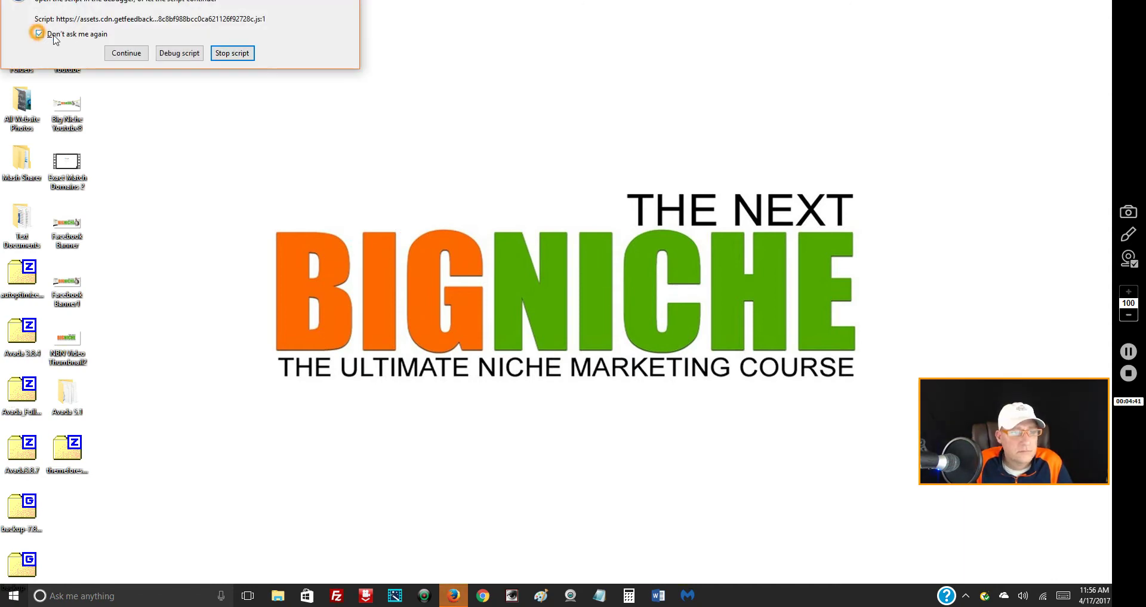
click(230, 51)
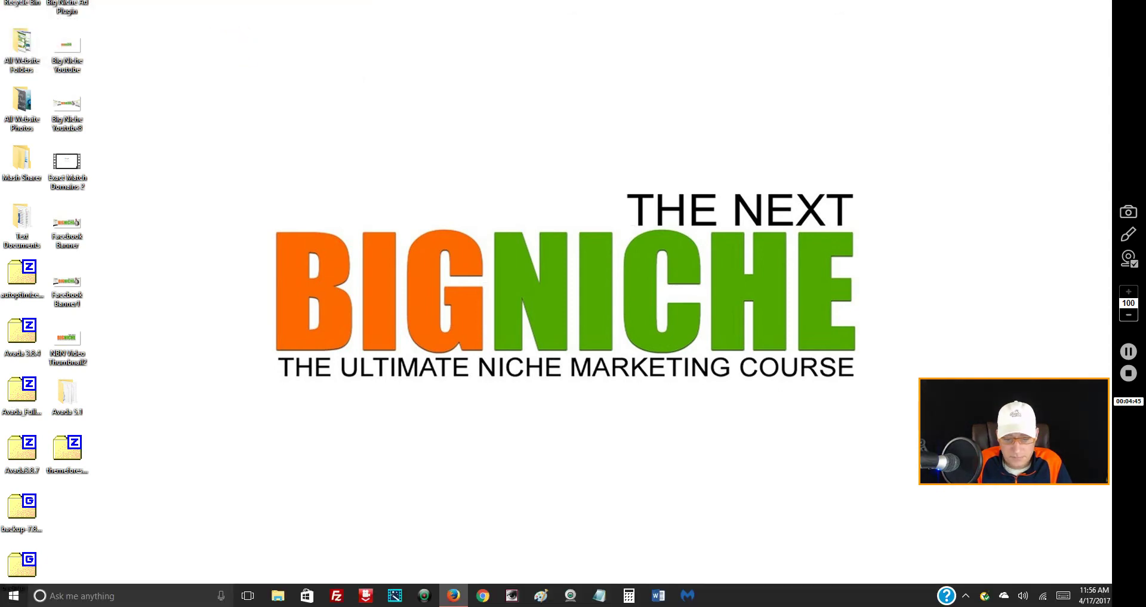
Step: Start Malwarebytes from the taskbar while Photoshop 6.0 finishes loading its empty workspace
click(689, 600)
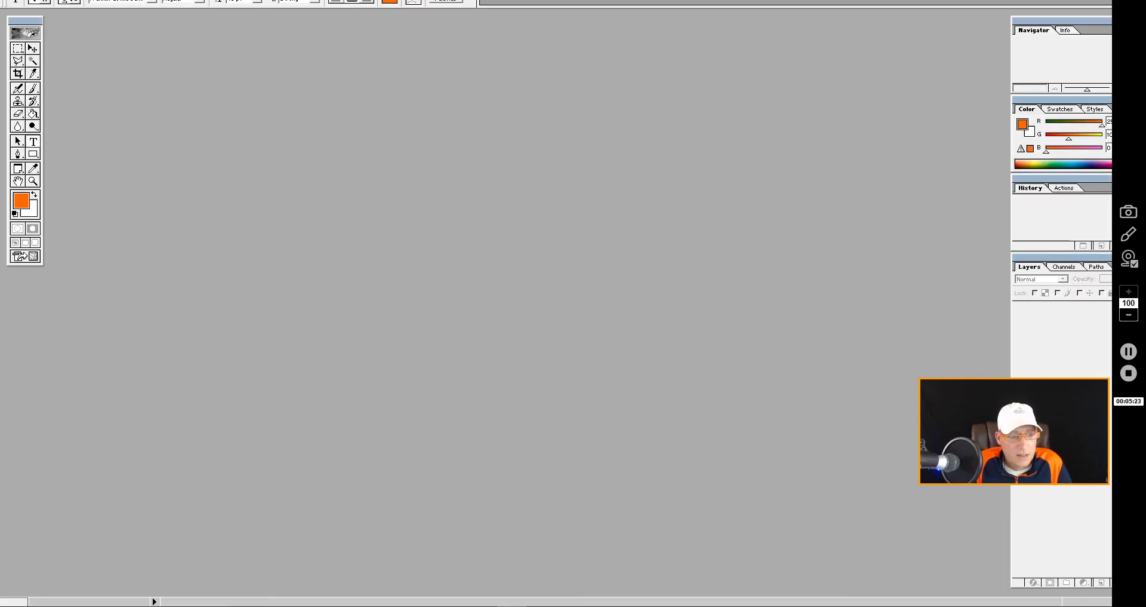
Step: Bring up Photoshop's Open dialog listing the Desktop's folders and image files
click(17, 1)
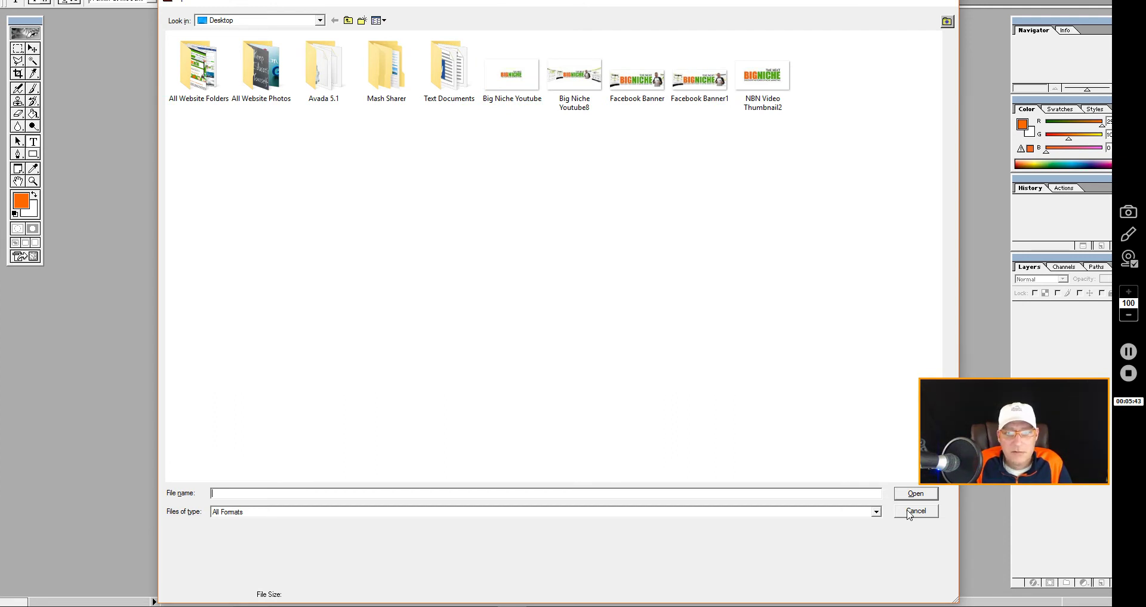
Step: Dismiss the Open dialog and show the Malwarebytes dashboard reporting protected status
click(909, 512)
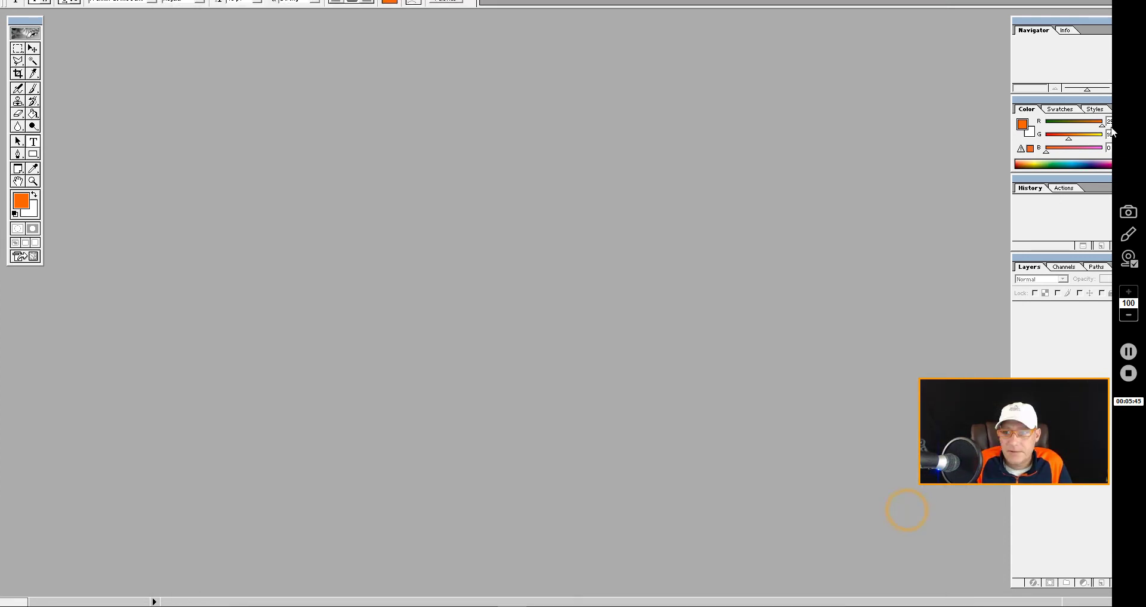
key(Tab)
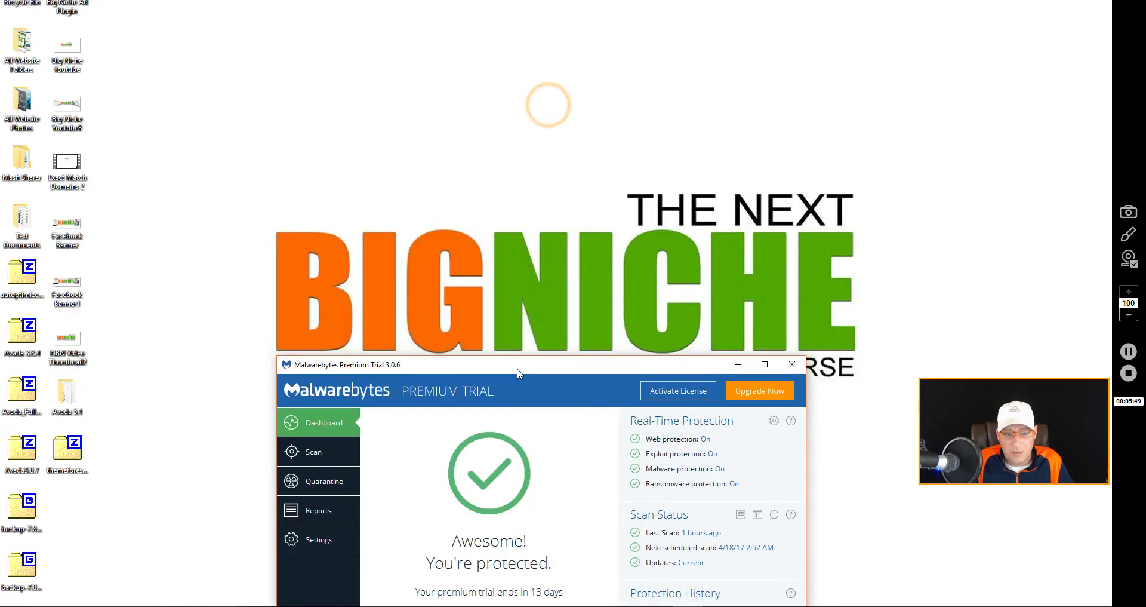
drag(548, 107, 532, 99)
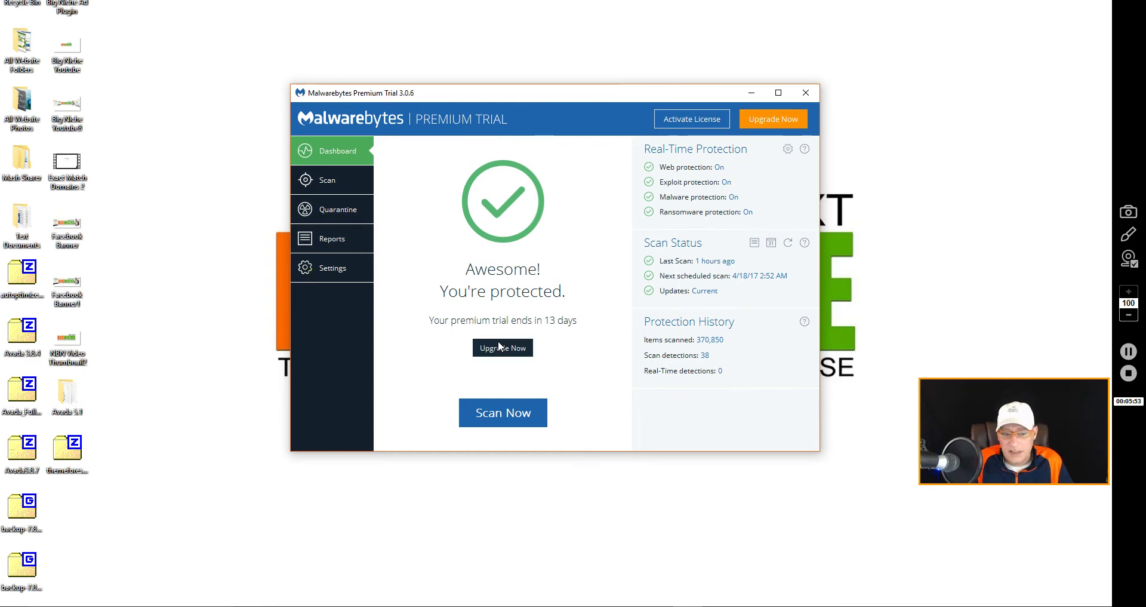
click(577, 321)
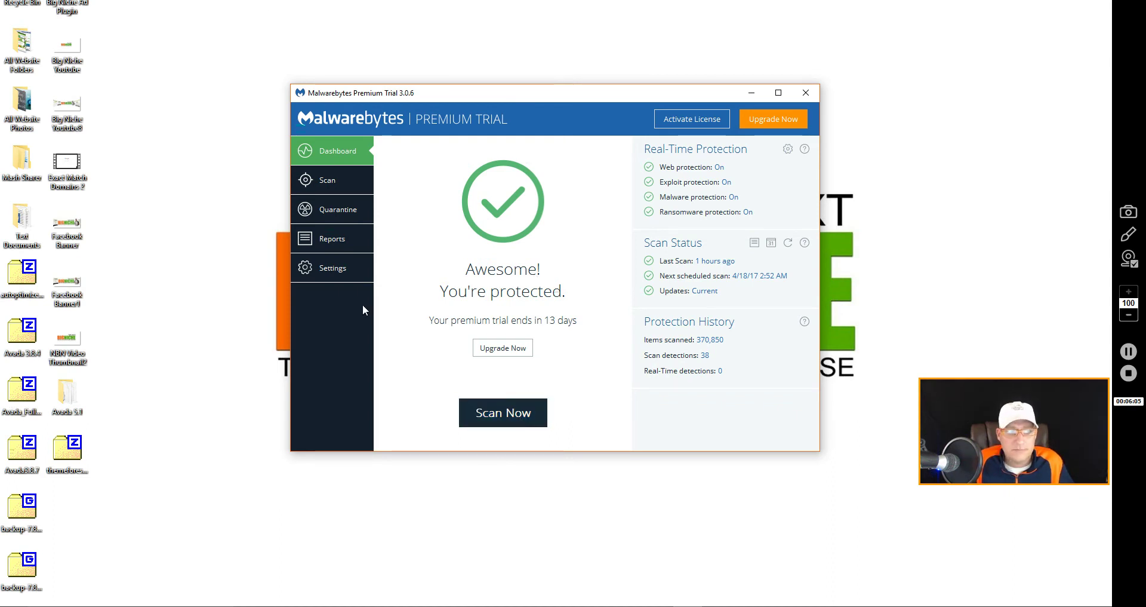
Step: Drag the Malware Crap JPG from the Recycle Bin onto the desktop
click(22, 4)
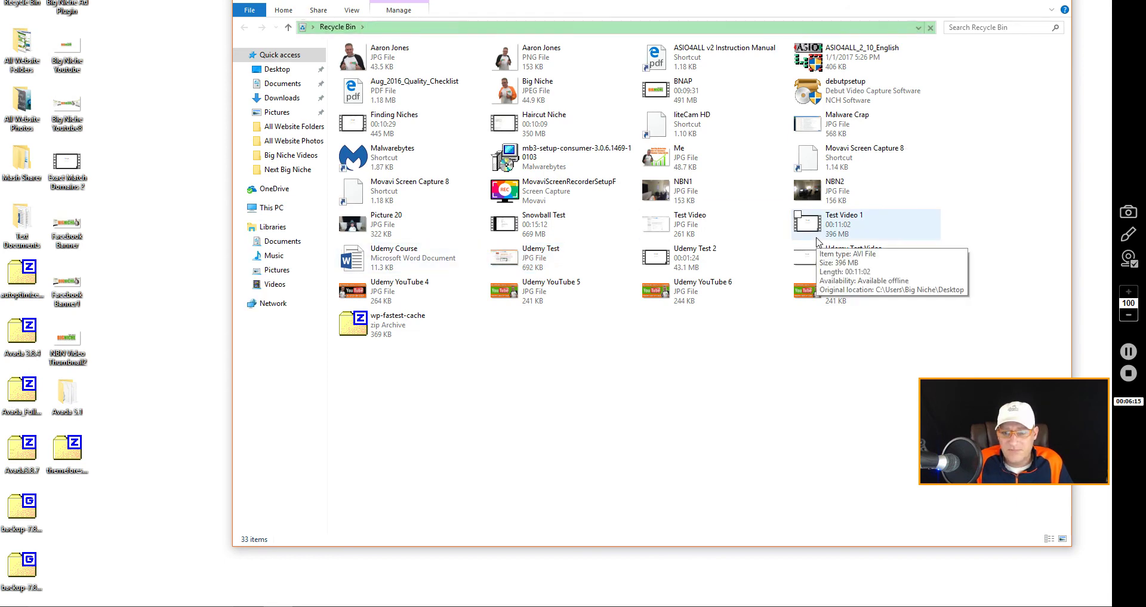
click(827, 127)
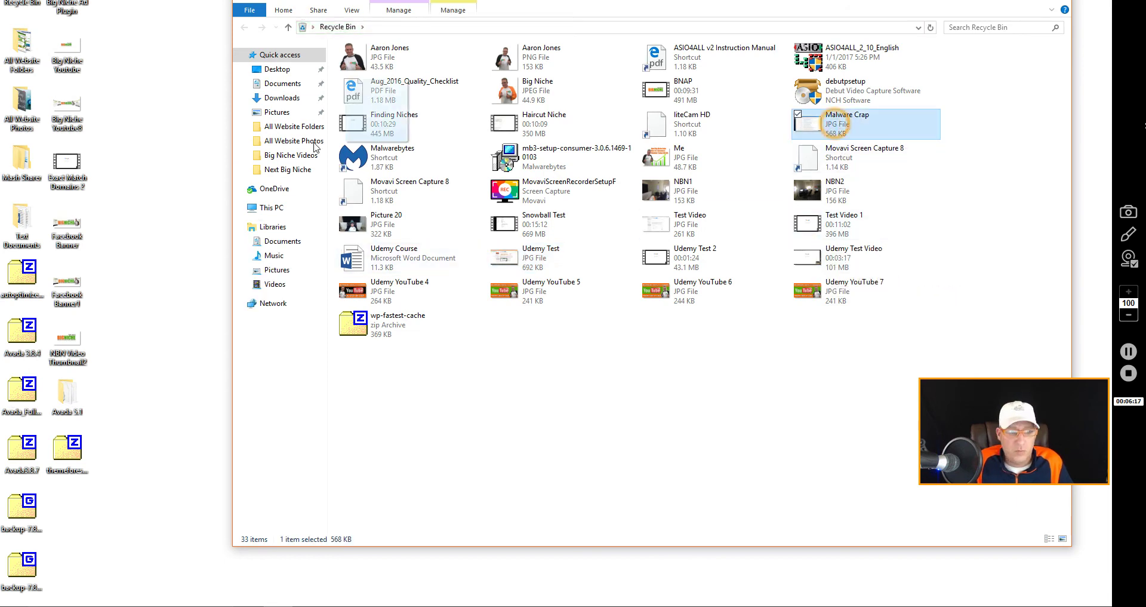
drag(828, 127, 203, 186)
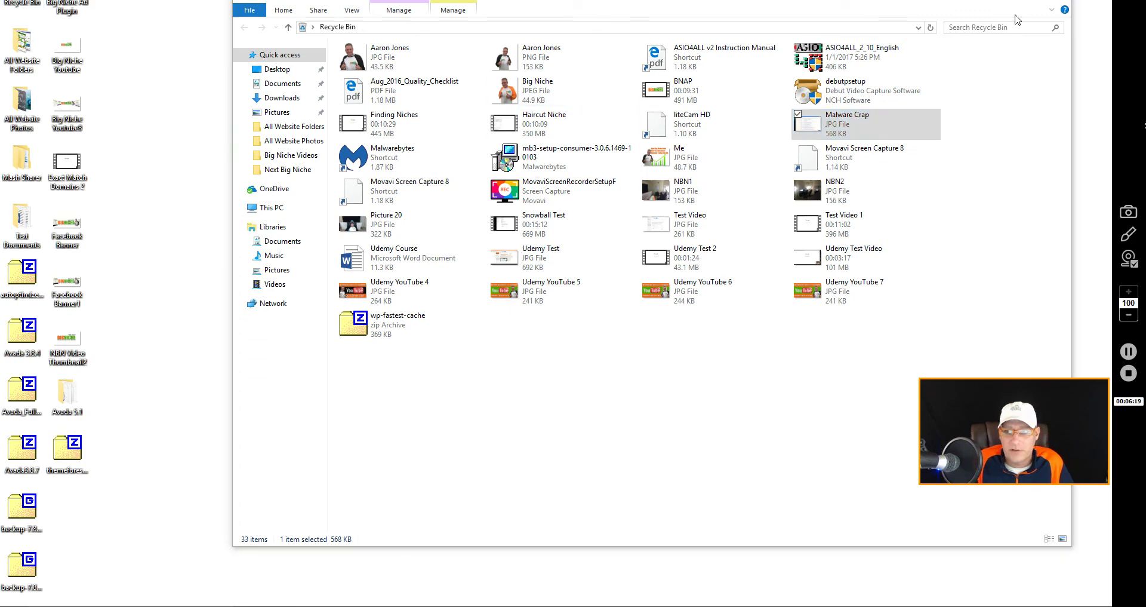
double_click(808, 123)
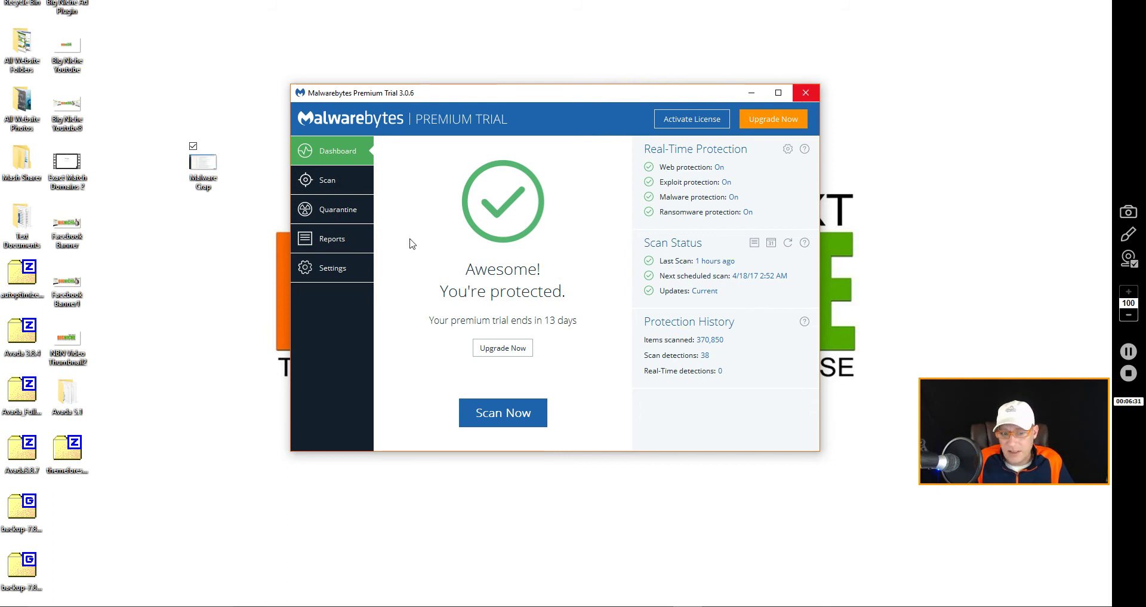
Step: Hover Scan Now, then close the Malwarebytes window with its X button
click(489, 415)
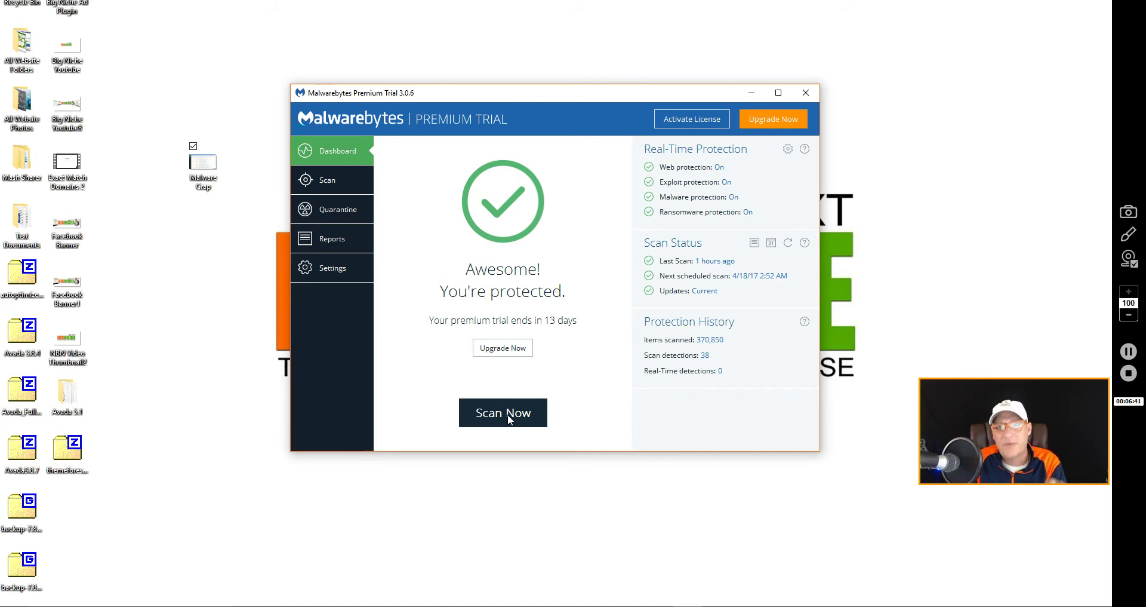
click(804, 93)
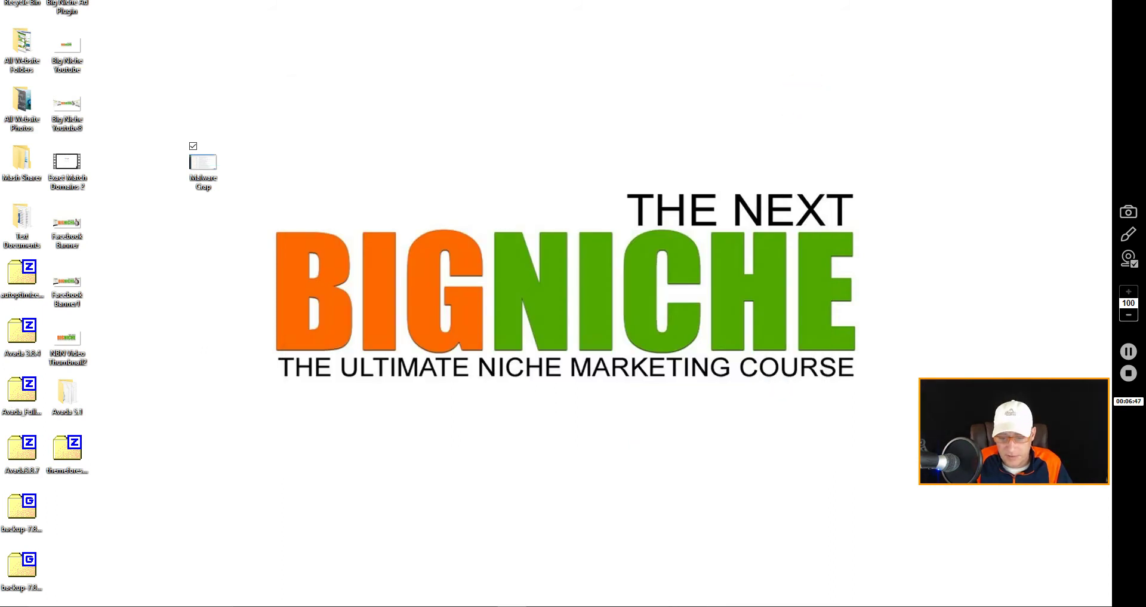
mouse_move(508, 602)
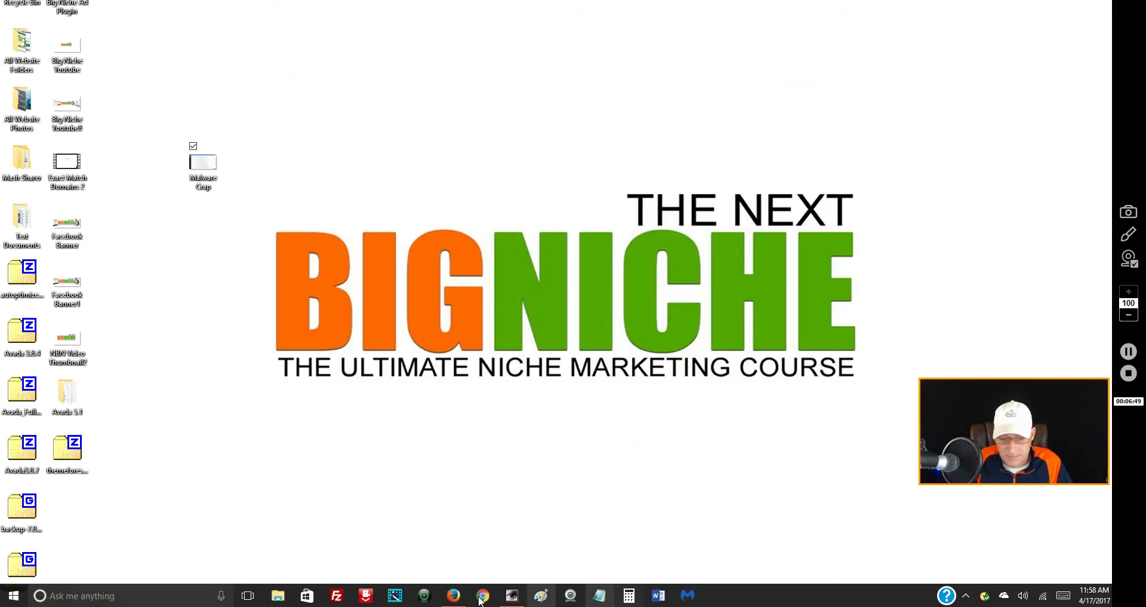
Step: Open Malware Crap in Photoshop, enlarge its document window, and zoom to 100%
click(515, 595)
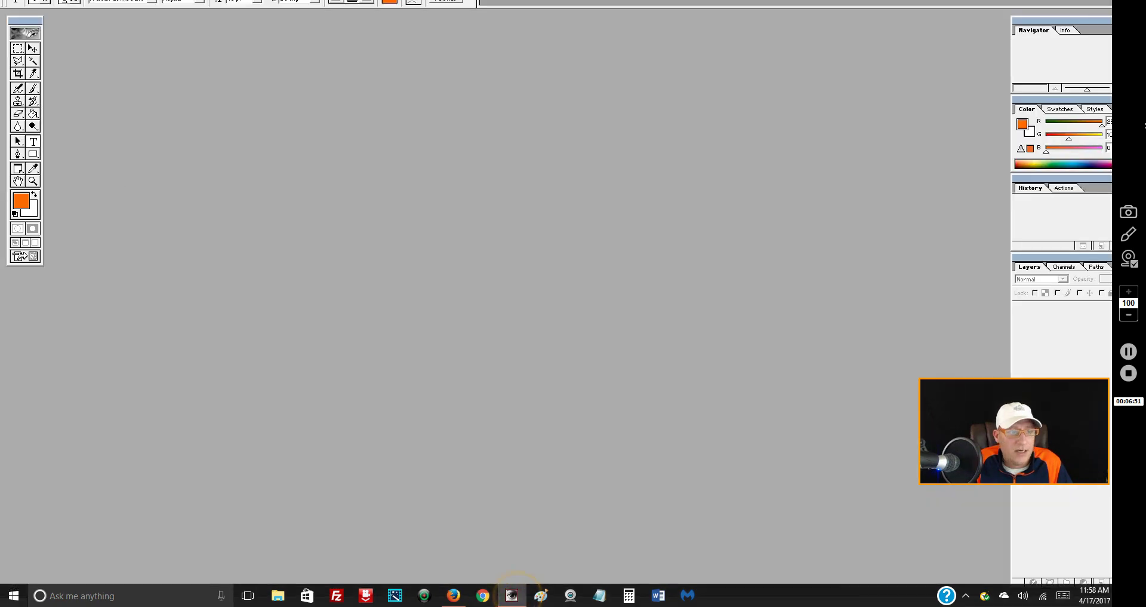
key(alt+f)
click(36, 11)
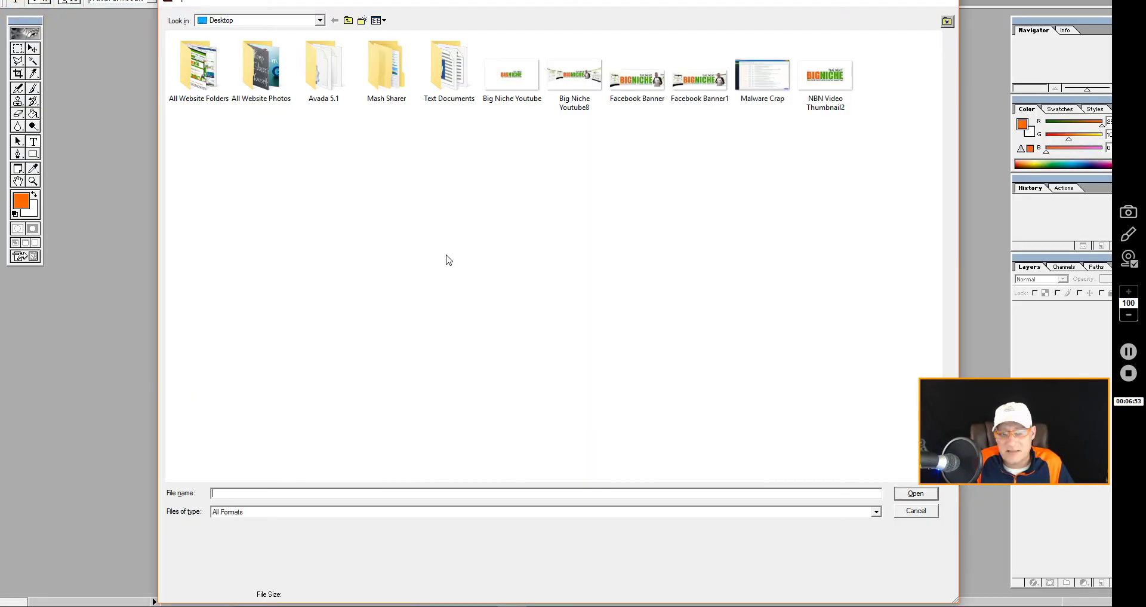
click(768, 77)
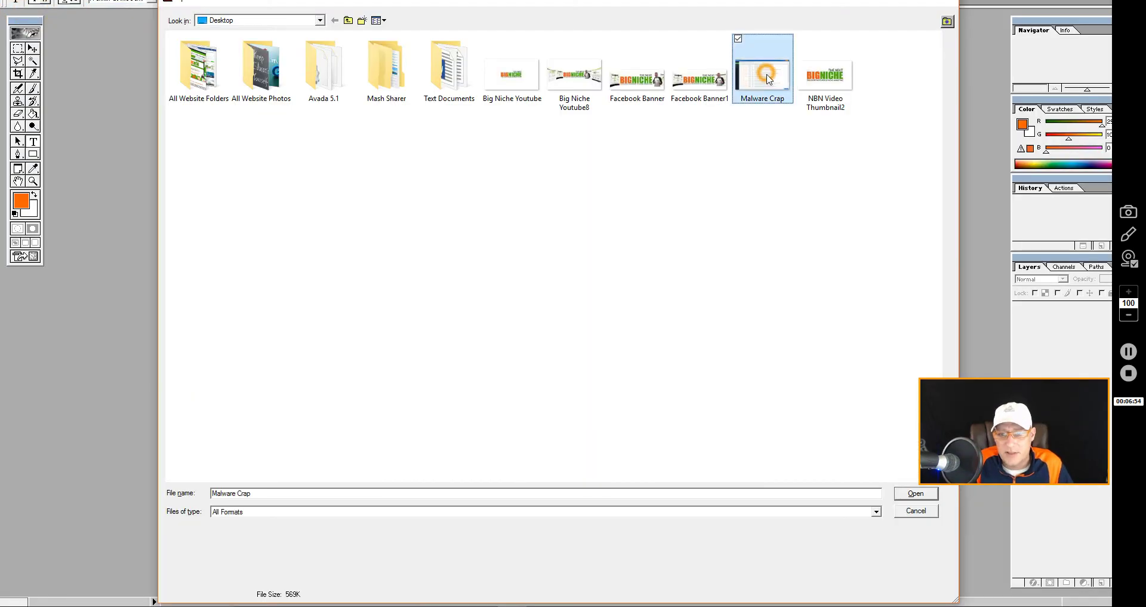
click(918, 494)
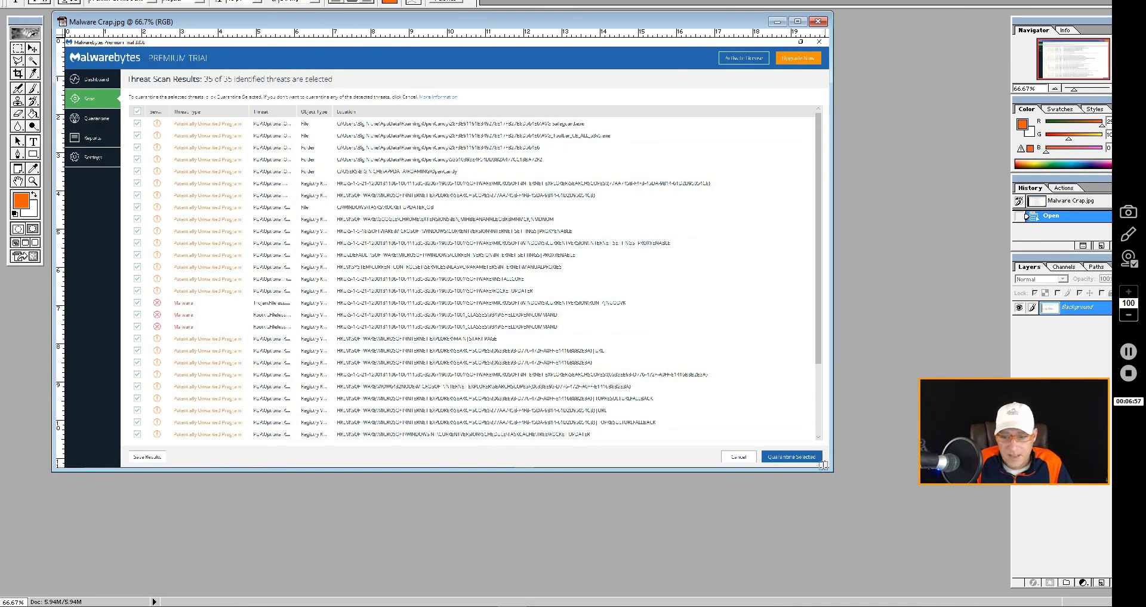
drag(827, 470, 961, 587)
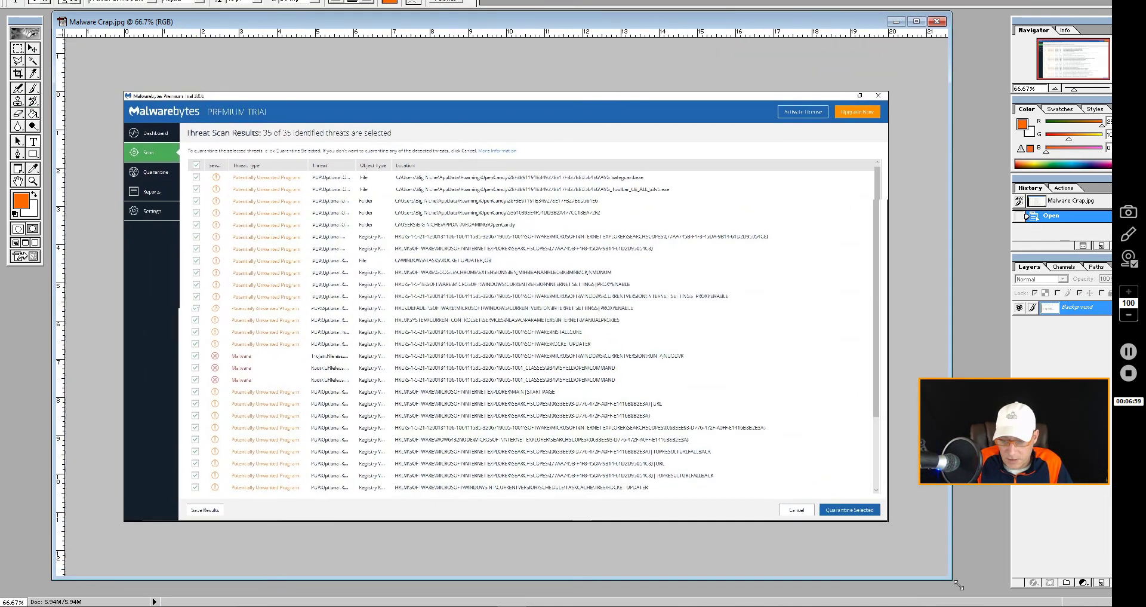
key(ctrl+plus)
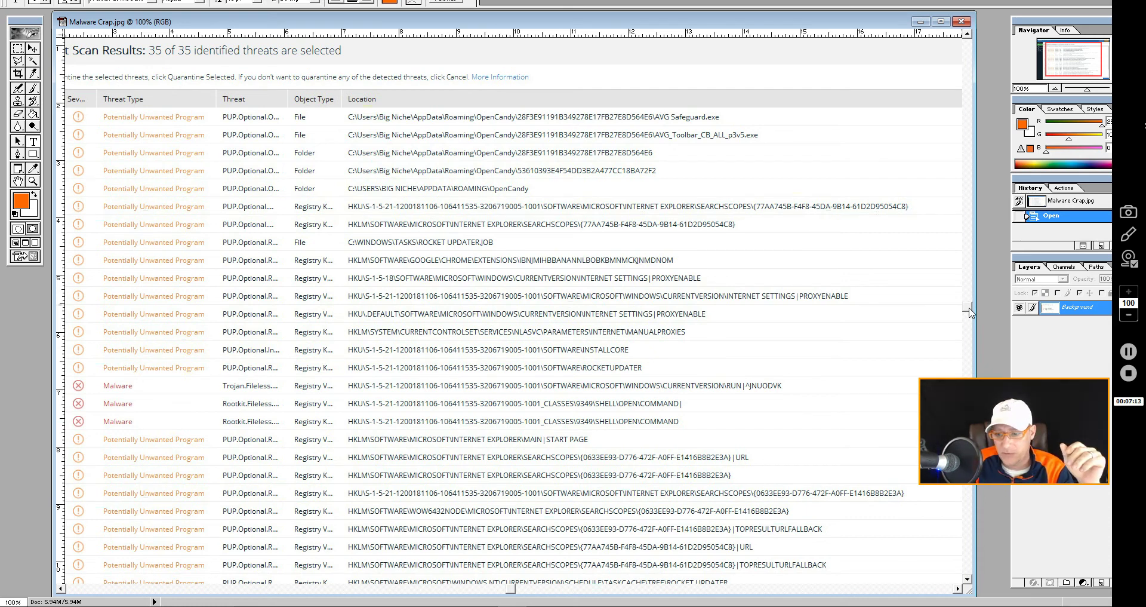
Step: Scroll through the Malwarebytes threat list and place an empty text layer on the canvas
mouse_move(968, 311)
mouse_down()
mouse_move(967, 292)
mouse_move(968, 321)
mouse_up()
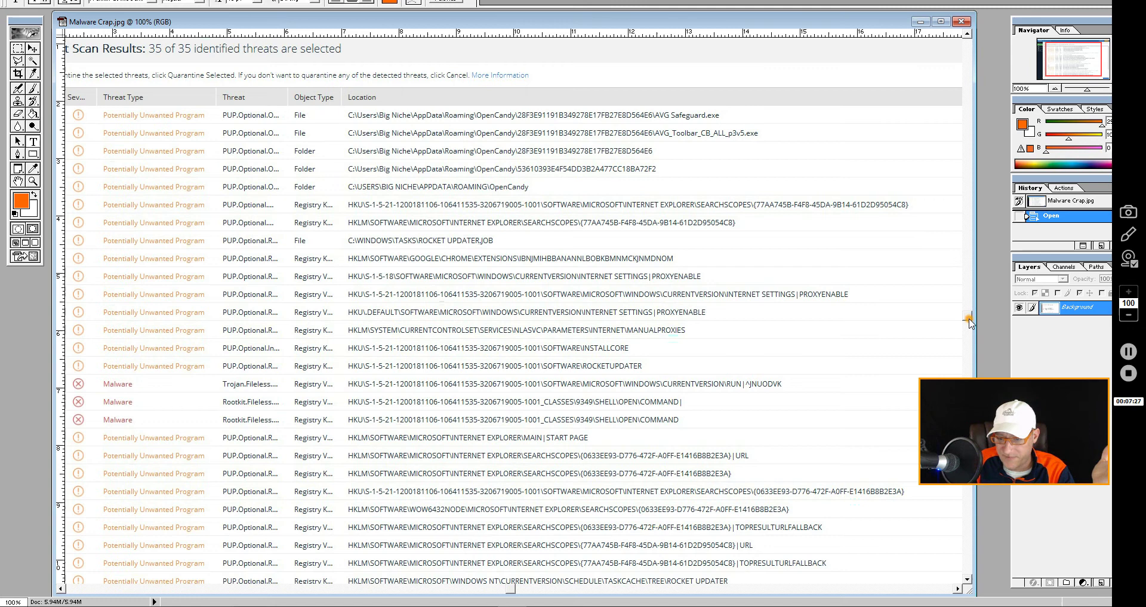
drag(968, 322, 954, 510)
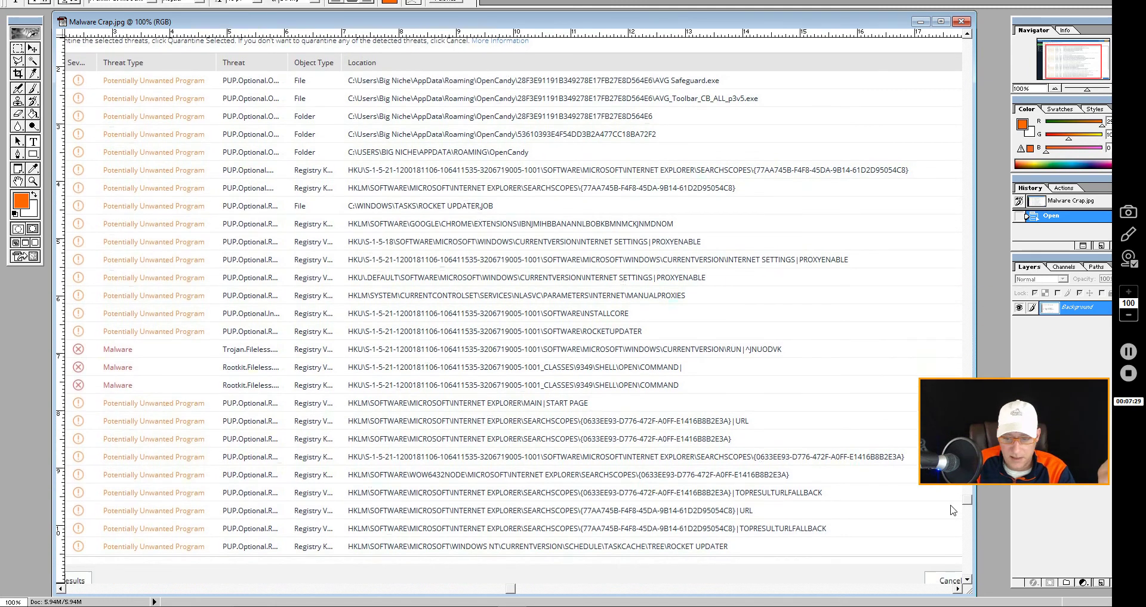
scroll(953, 510, down, 1)
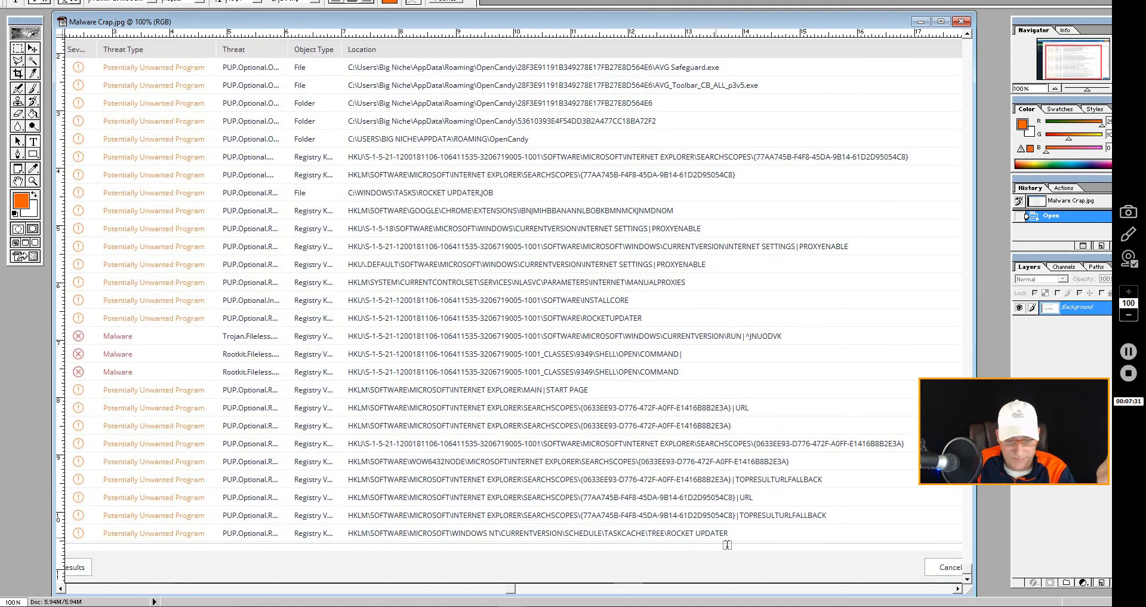
drag(511, 588, 952, 604)
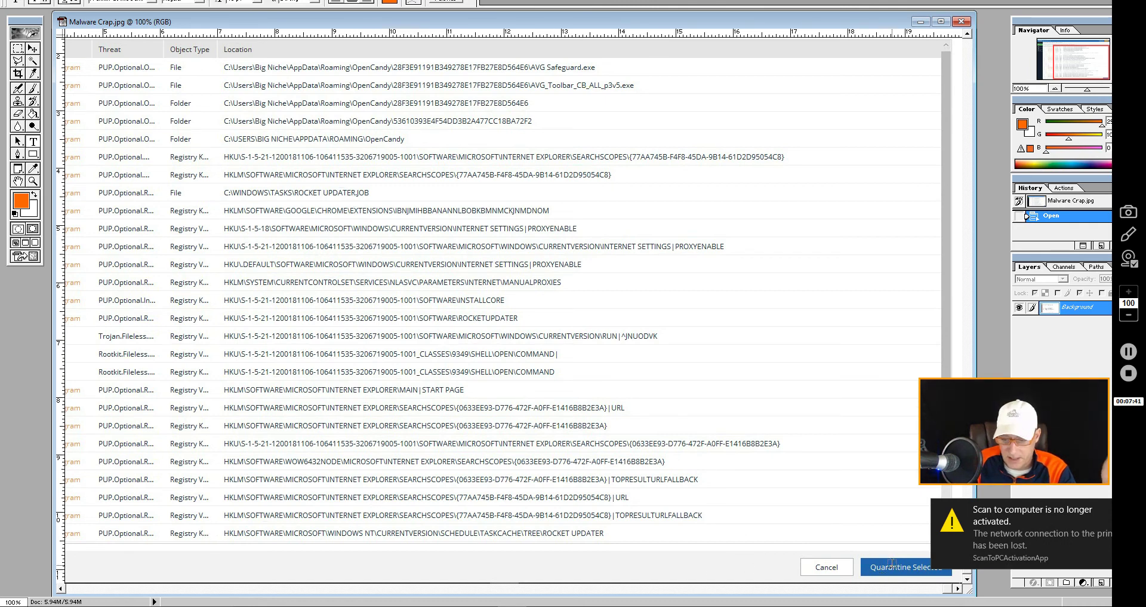
click(757, 567)
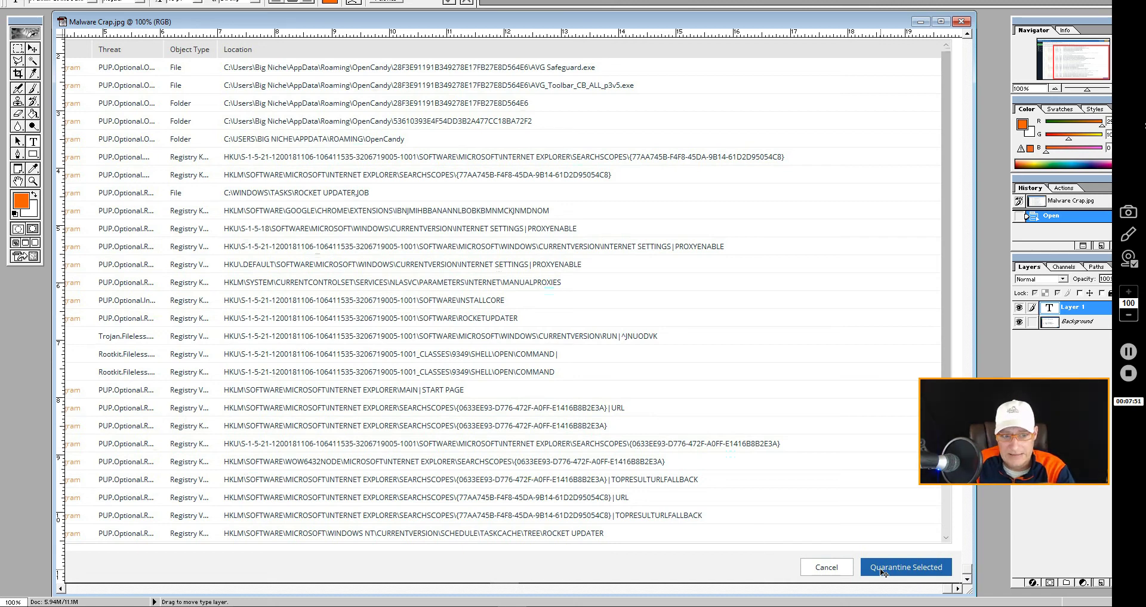
Step: Close the Malware Crap image, discarding the text edits, and hide the Photoshop palettes
click(961, 23)
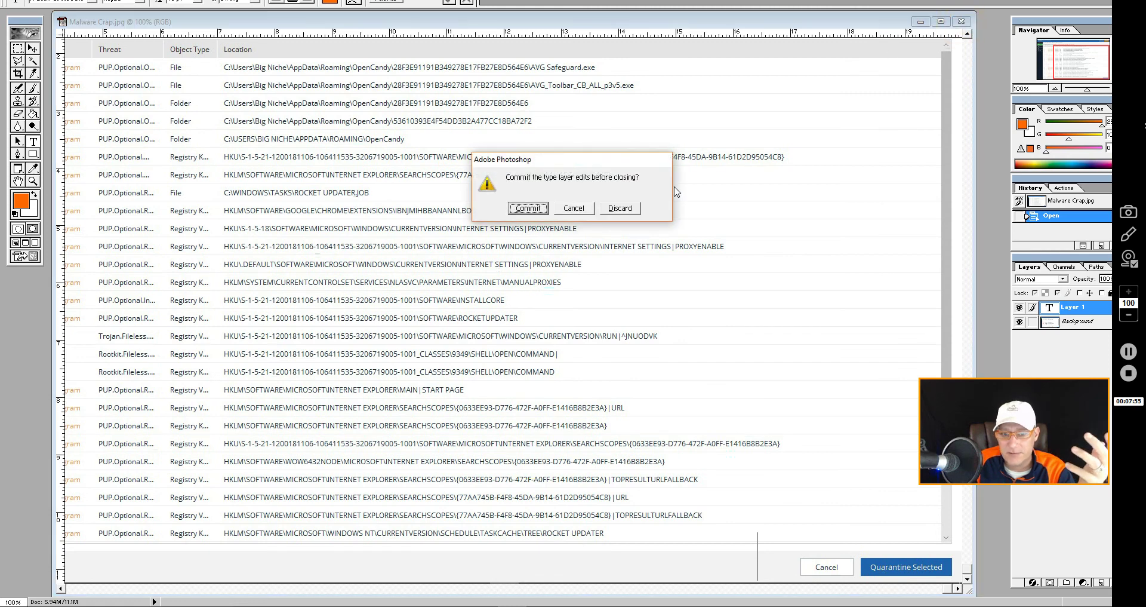
click(588, 209)
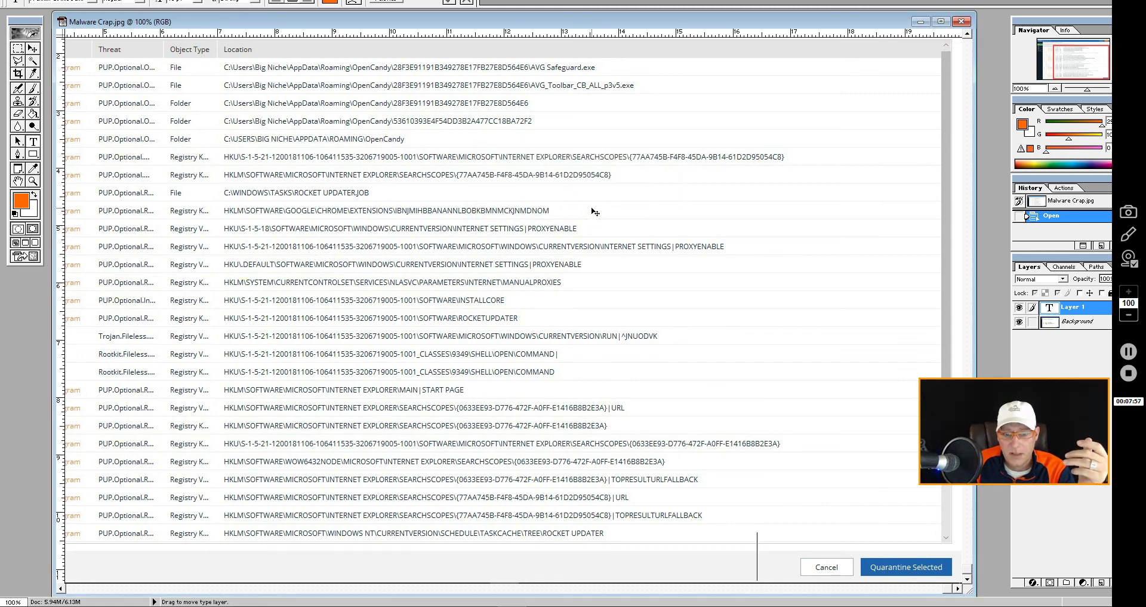
click(961, 21)
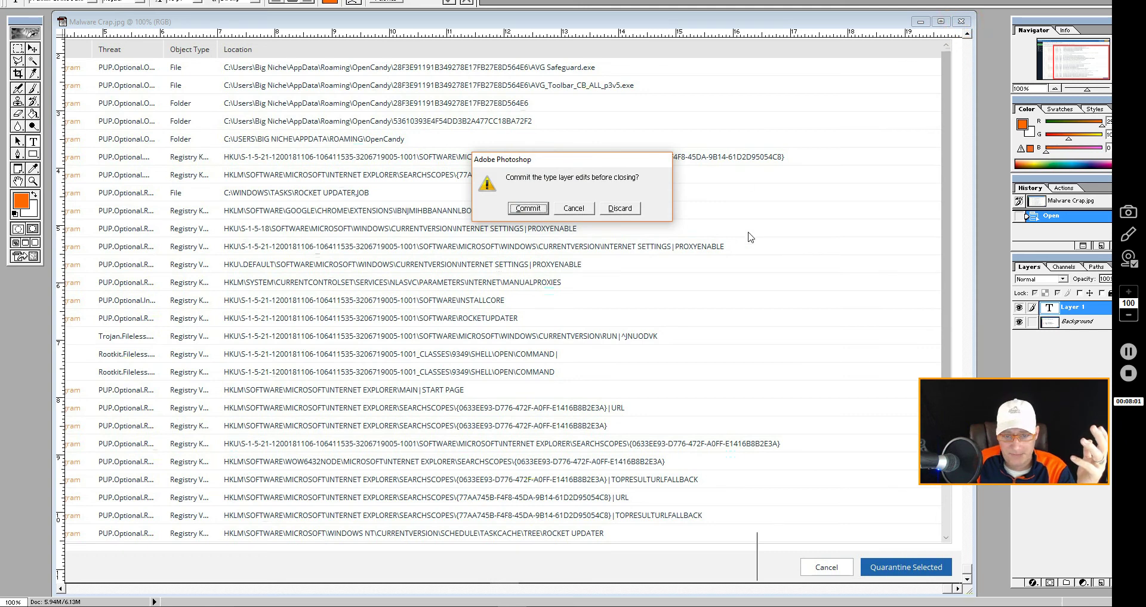
click(634, 211)
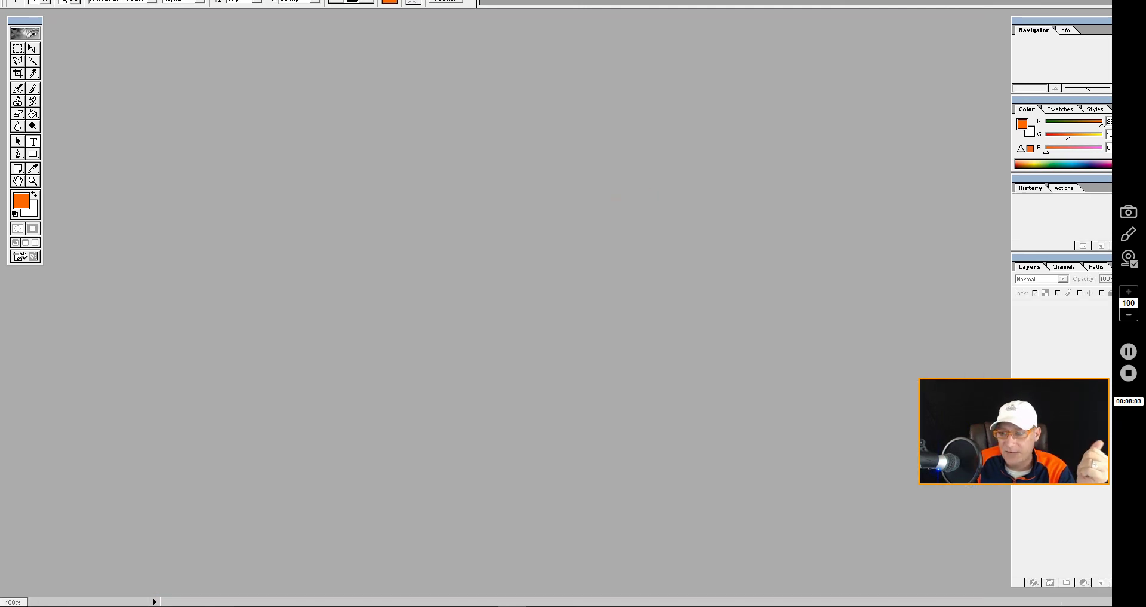
key(Tab)
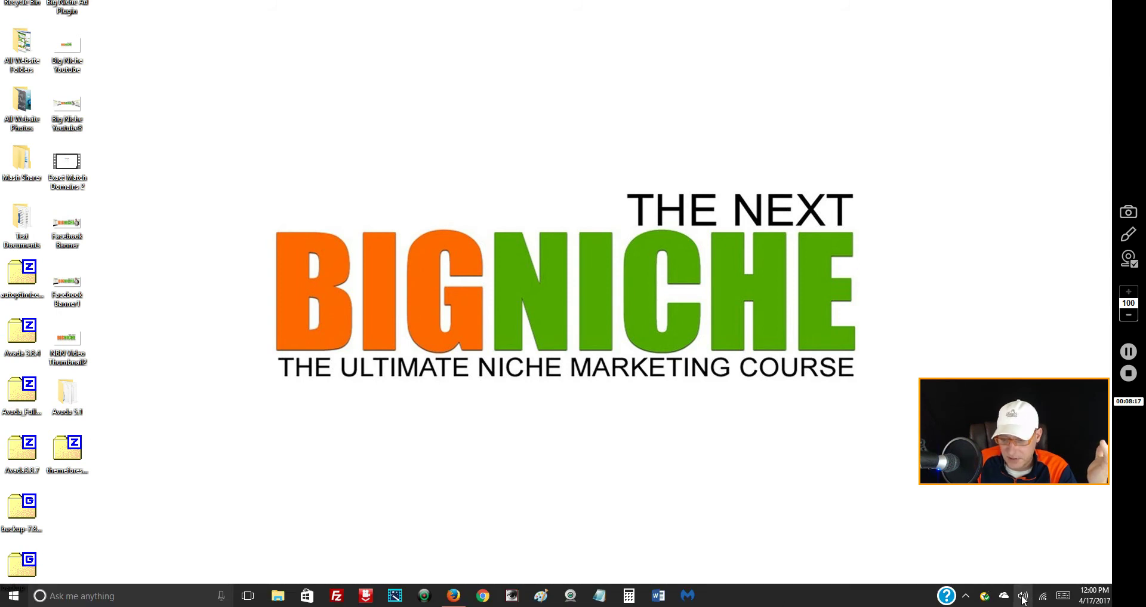
Step: Check the Microphone recording device's level is 99 and confirm its properties
right_click(1023, 595)
click(1039, 562)
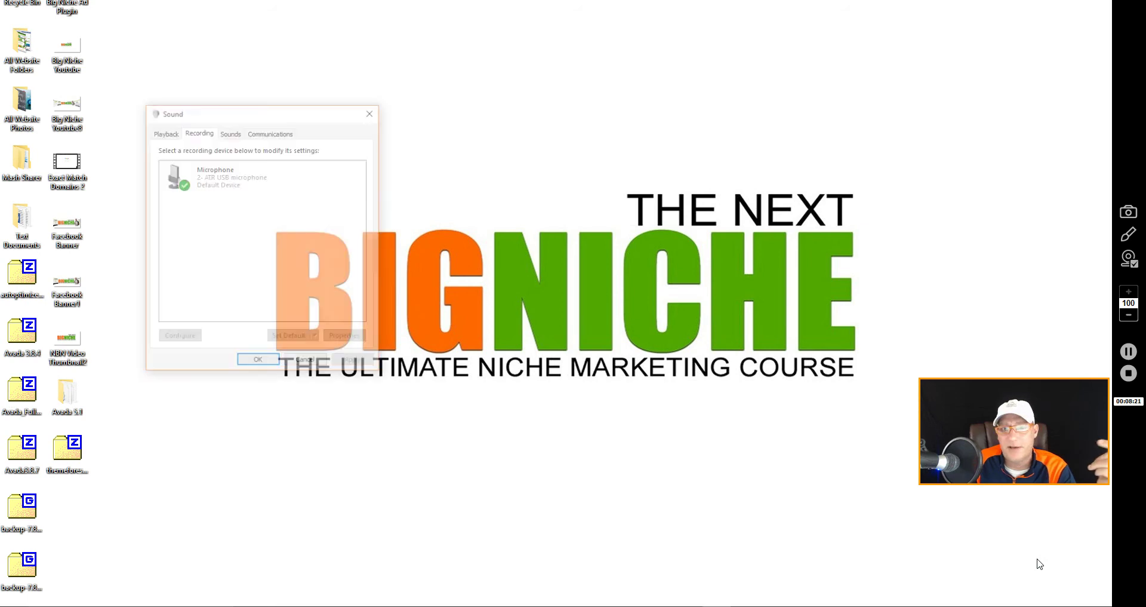
click(256, 184)
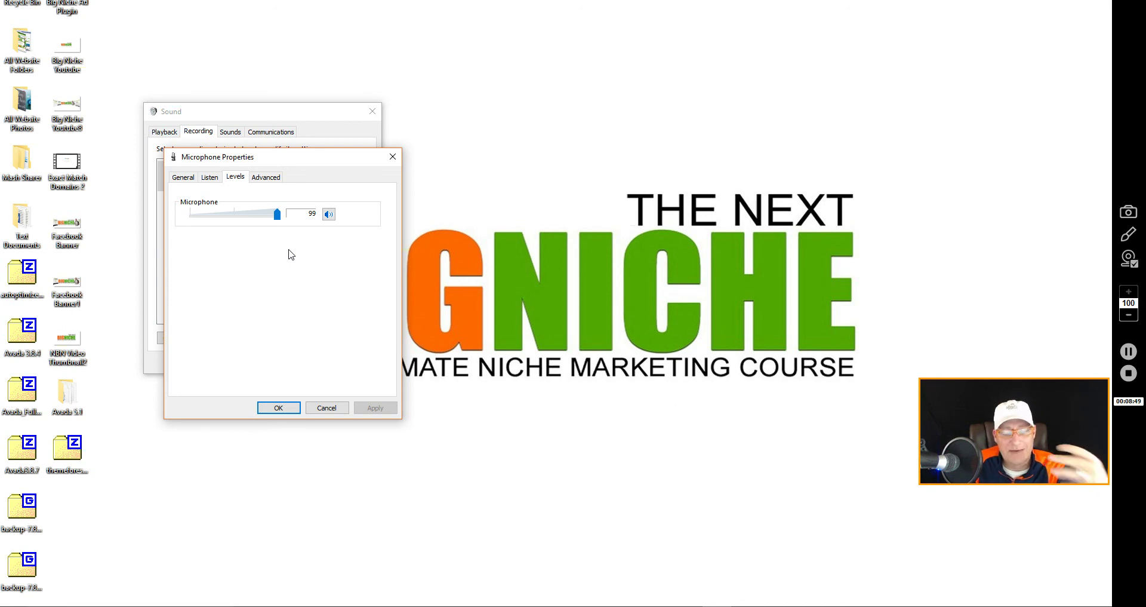
click(289, 409)
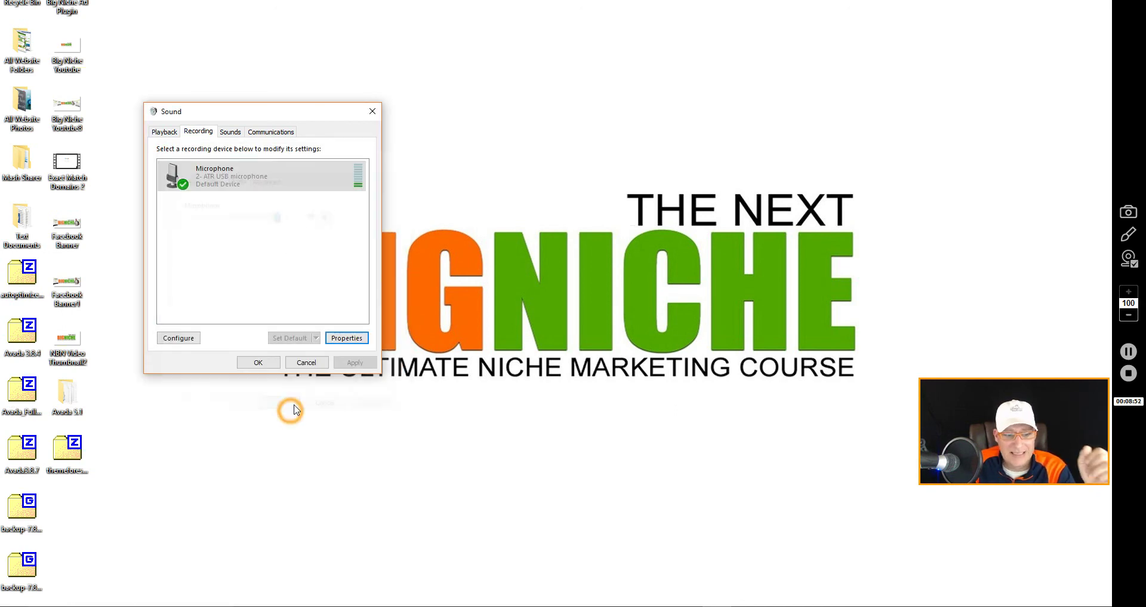
Step: Cancel the Sound dialog to return to the BIG NICHE desktop
click(306, 362)
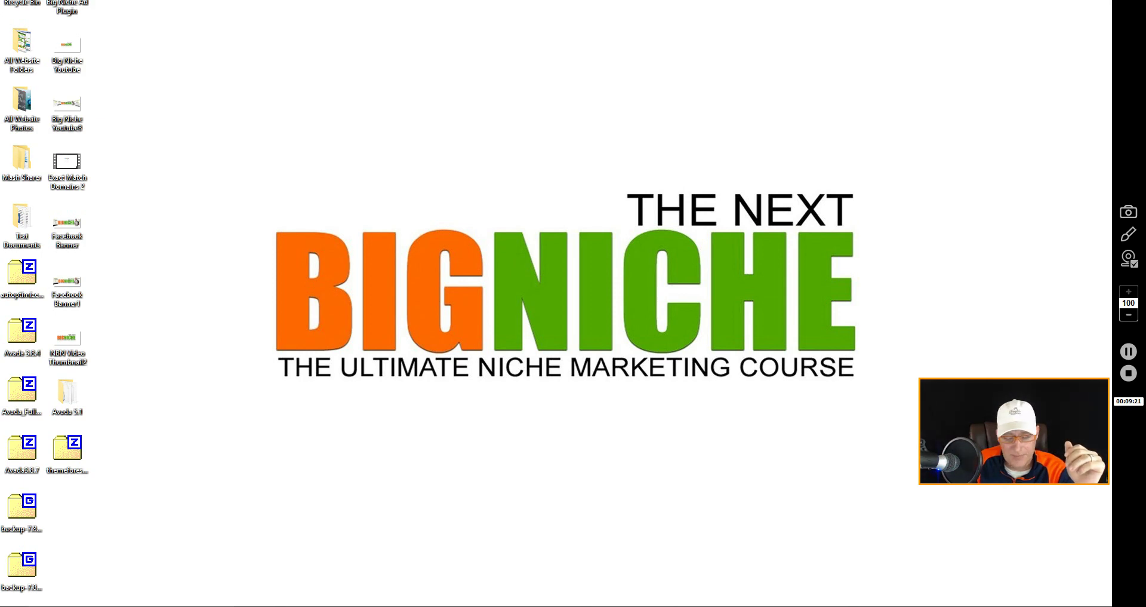
mouse_move(573, 595)
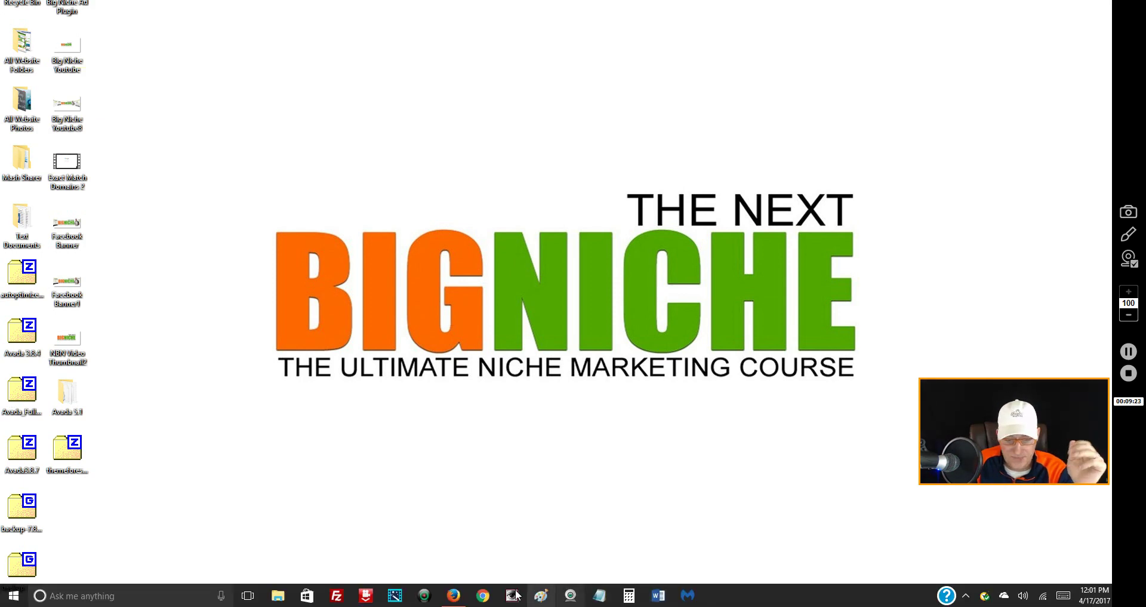
click(463, 594)
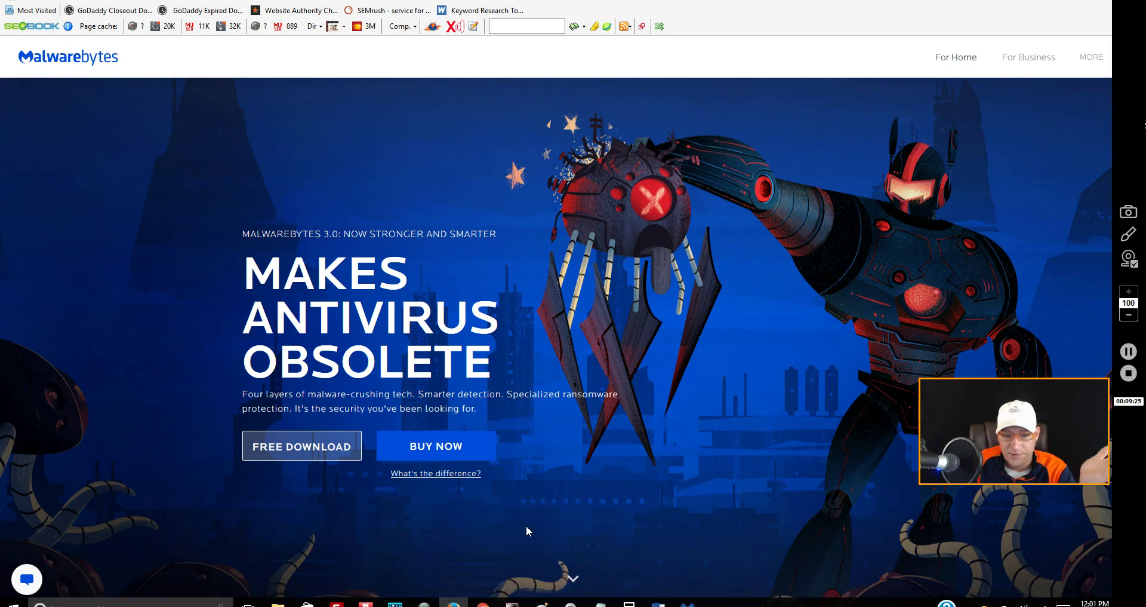